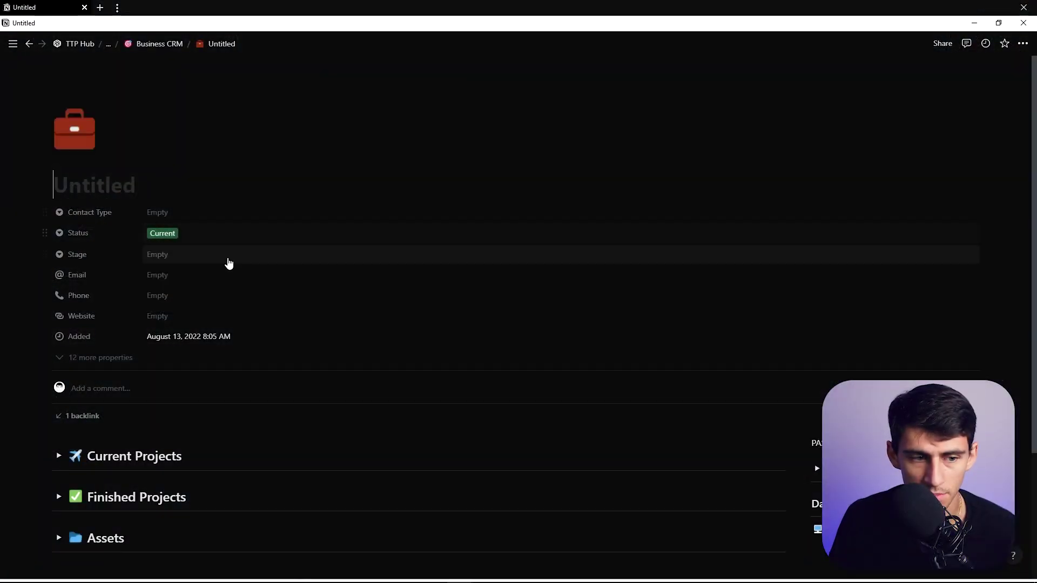
pyautogui.scroll(-3, 433, 256)
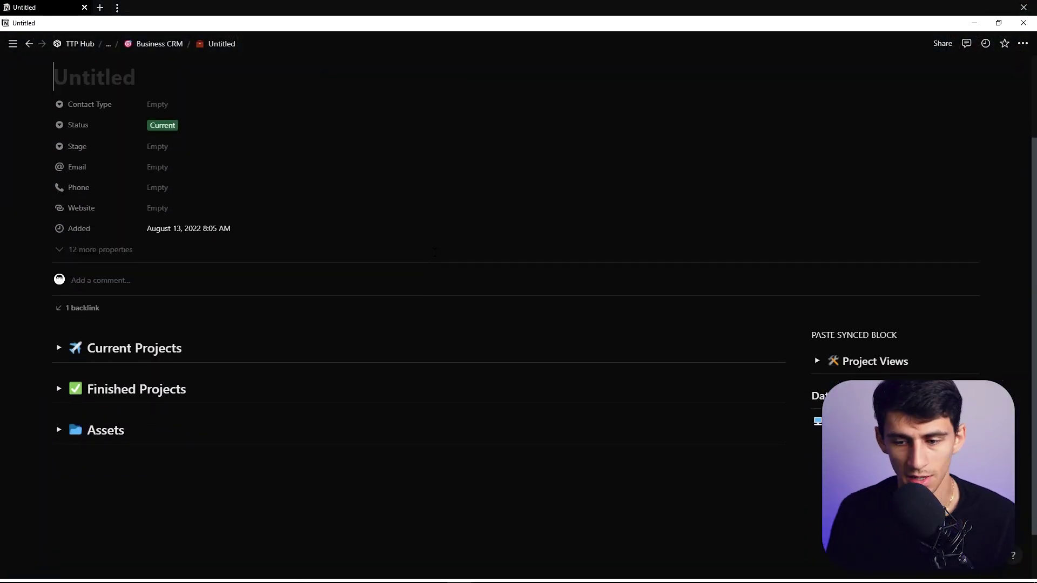
pyautogui.scroll(-1, 435, 254)
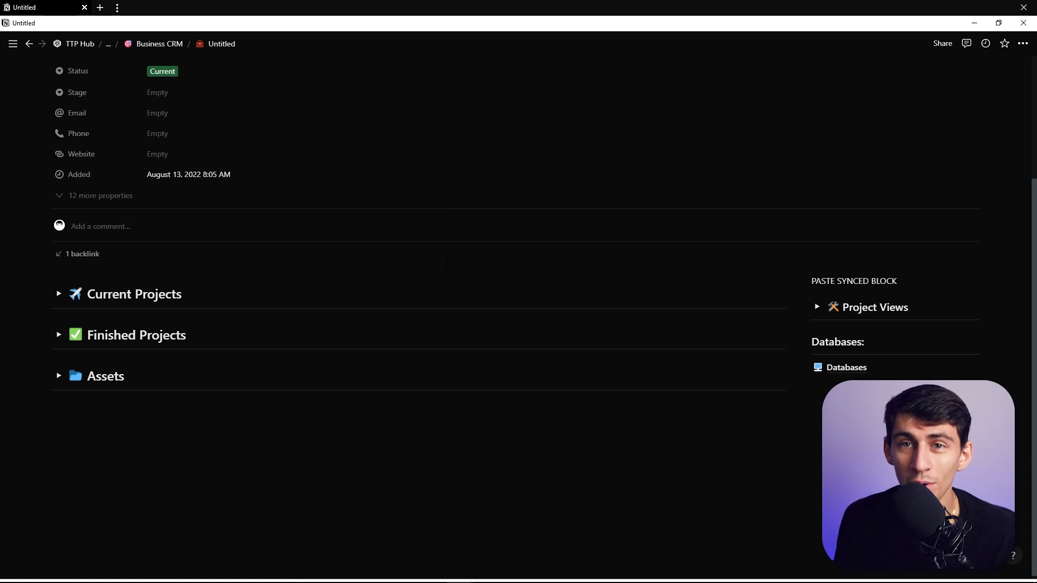
# Add a new Project Task card to the PLANNING column of Current Projects.
pyautogui.click(59, 296)
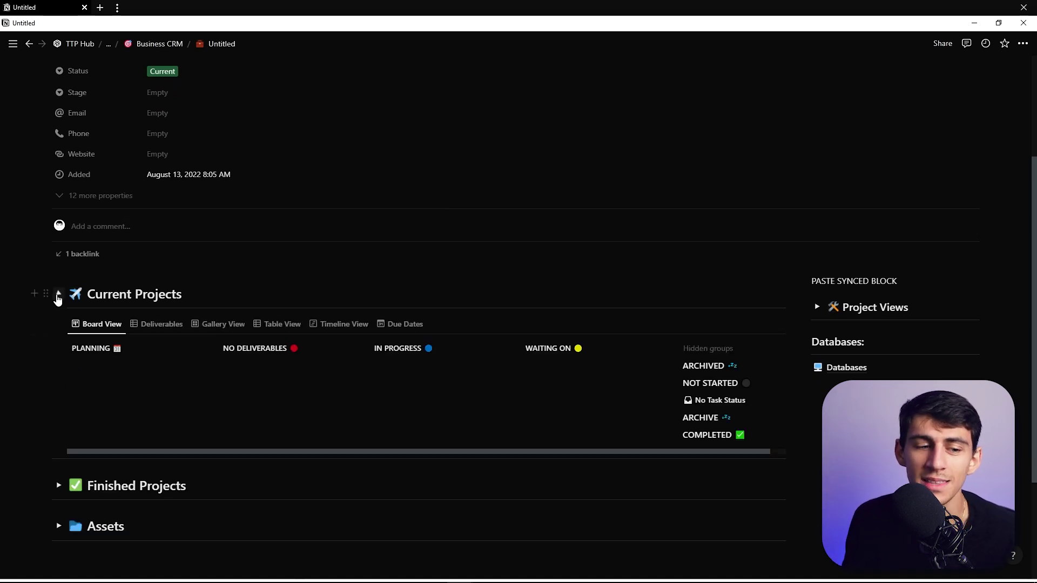
pyautogui.scroll(-1, 431, 319)
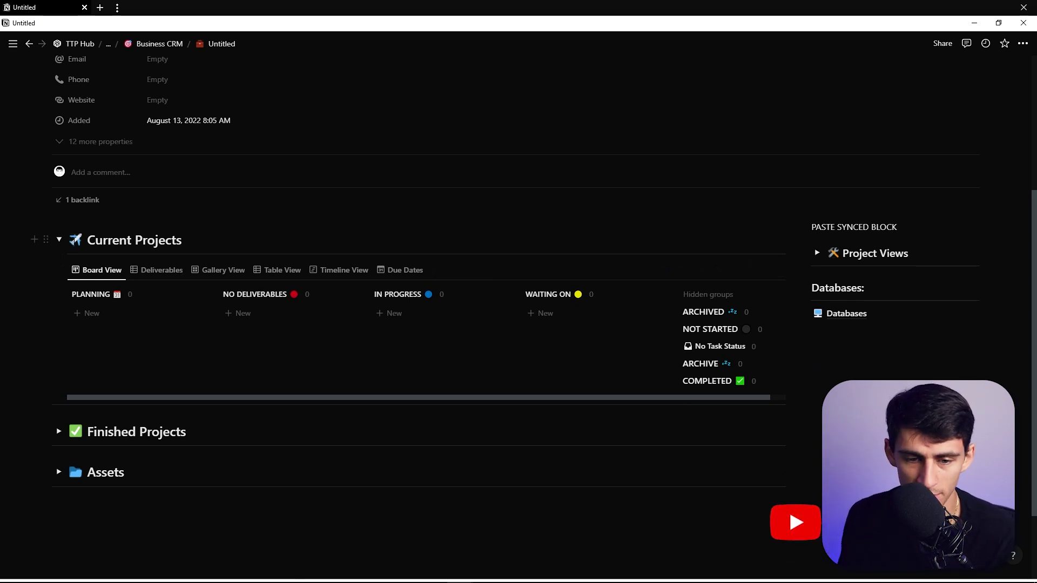
pyautogui.click(777, 270)
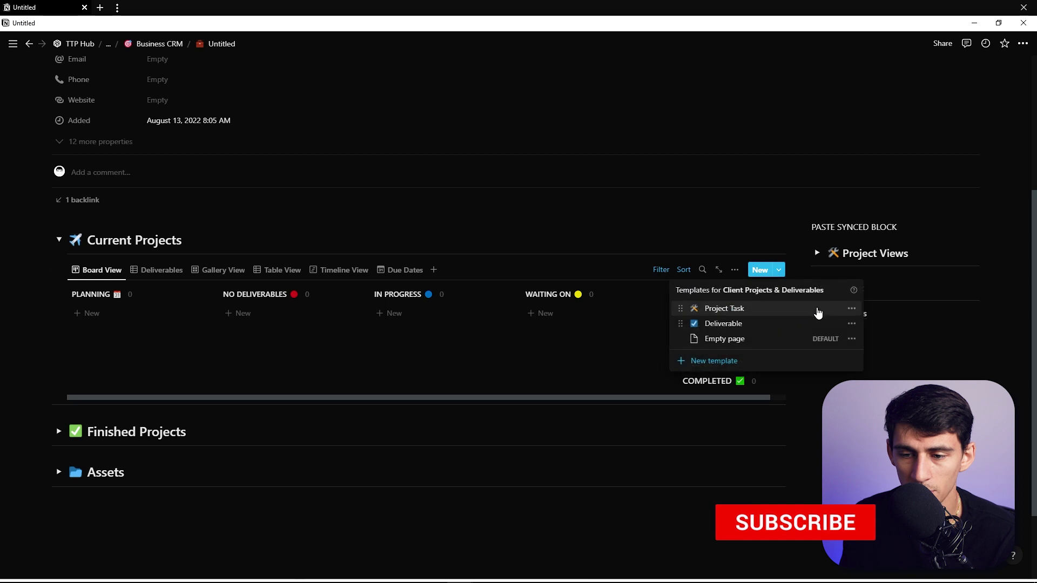
pyautogui.click(90, 313)
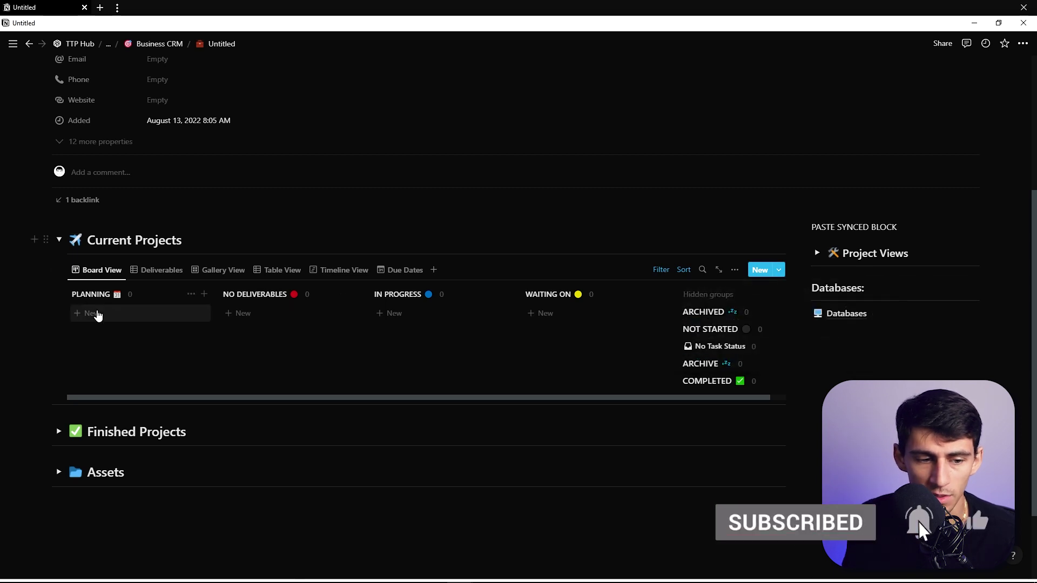
pyautogui.click(703, 369)
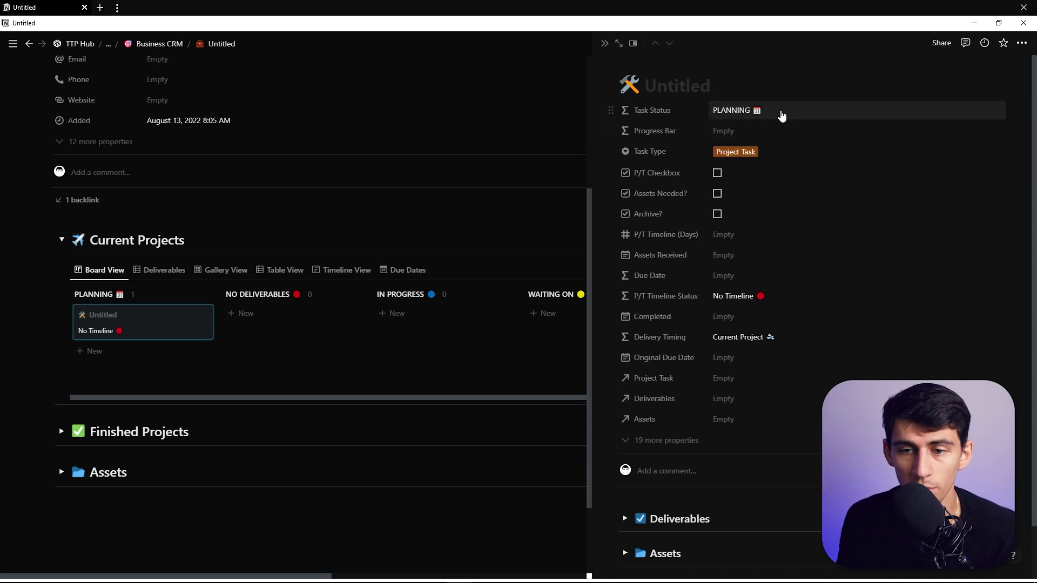
# Set Assets Received to August 15, 2022 with a 28-day timeline and view it full page.
pyautogui.click(781, 116)
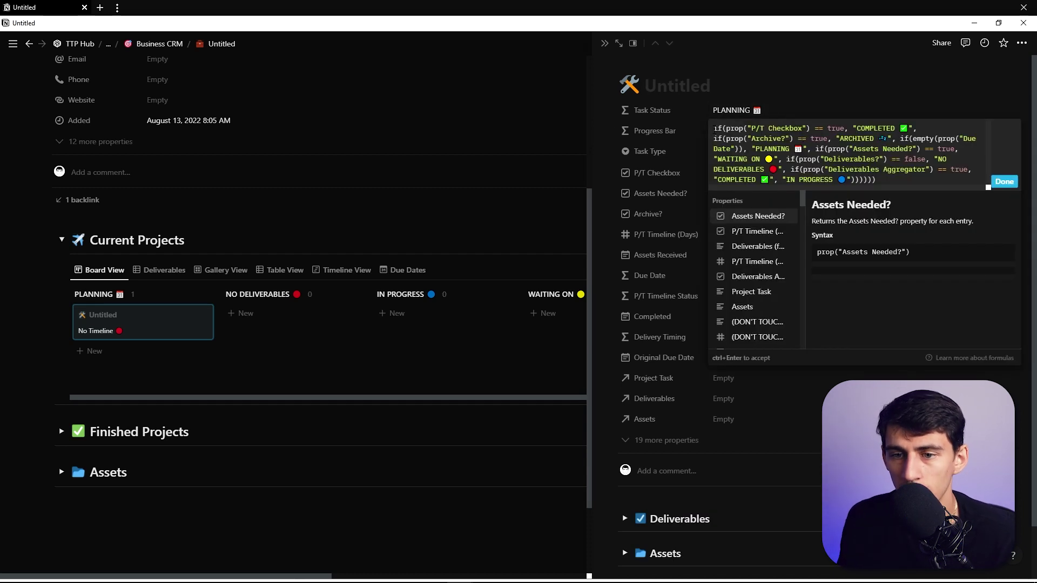
pyautogui.press('Escape')
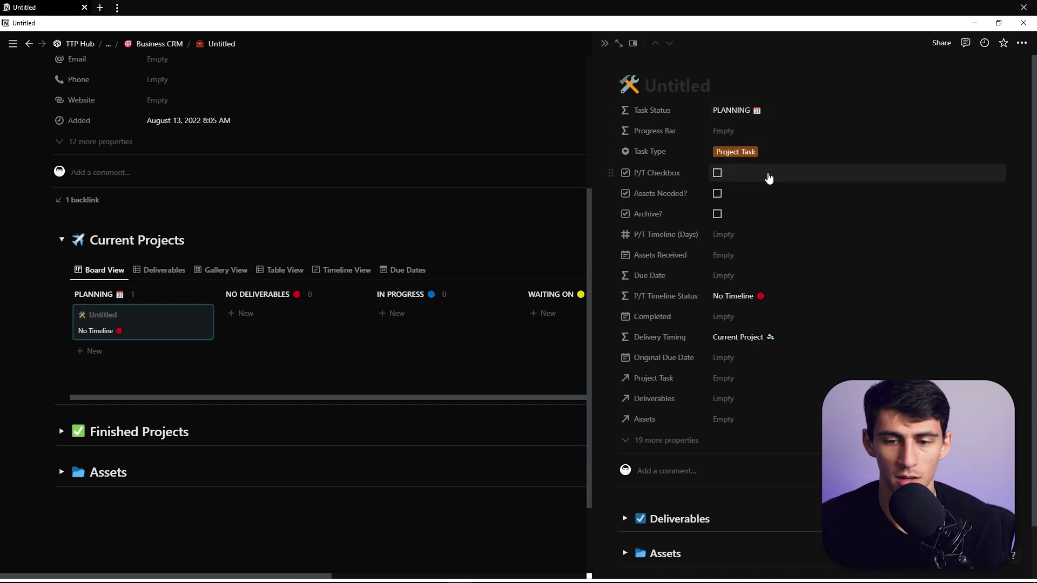
pyautogui.click(753, 255)
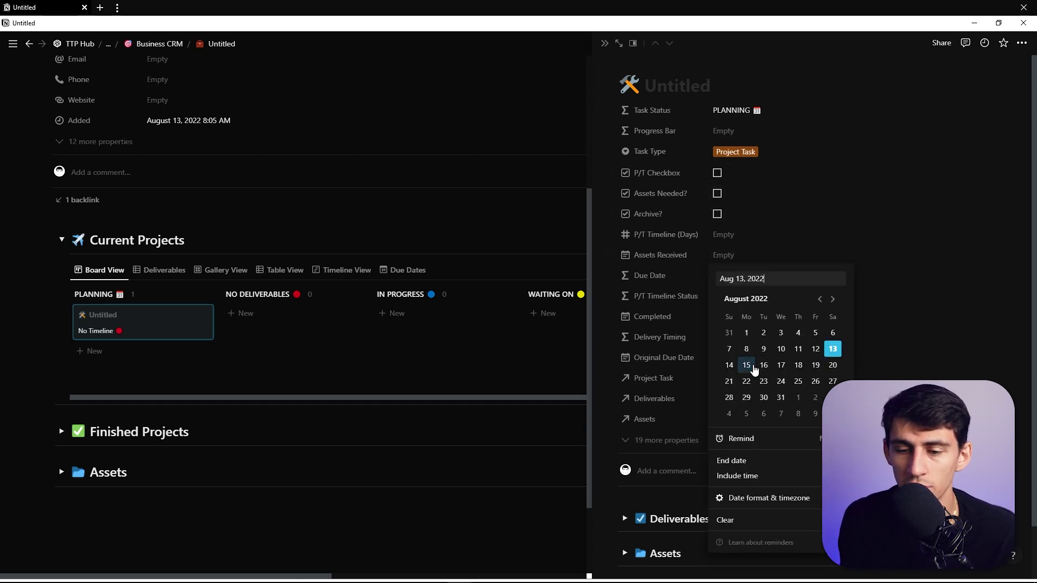
pyautogui.click(746, 365)
pyautogui.click(724, 236)
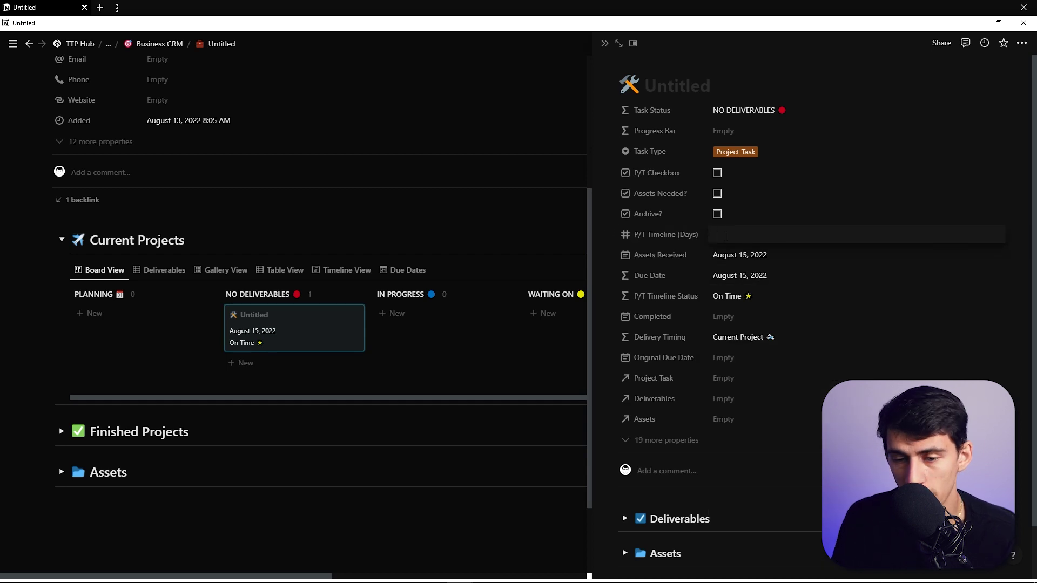
pyautogui.write('28')
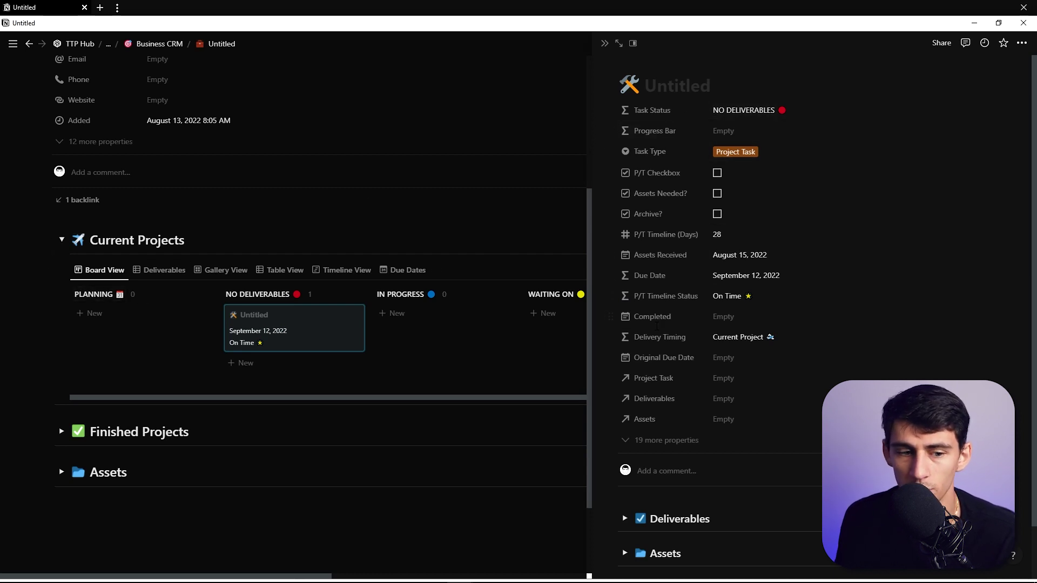
pyautogui.scroll(-1, 966, 294)
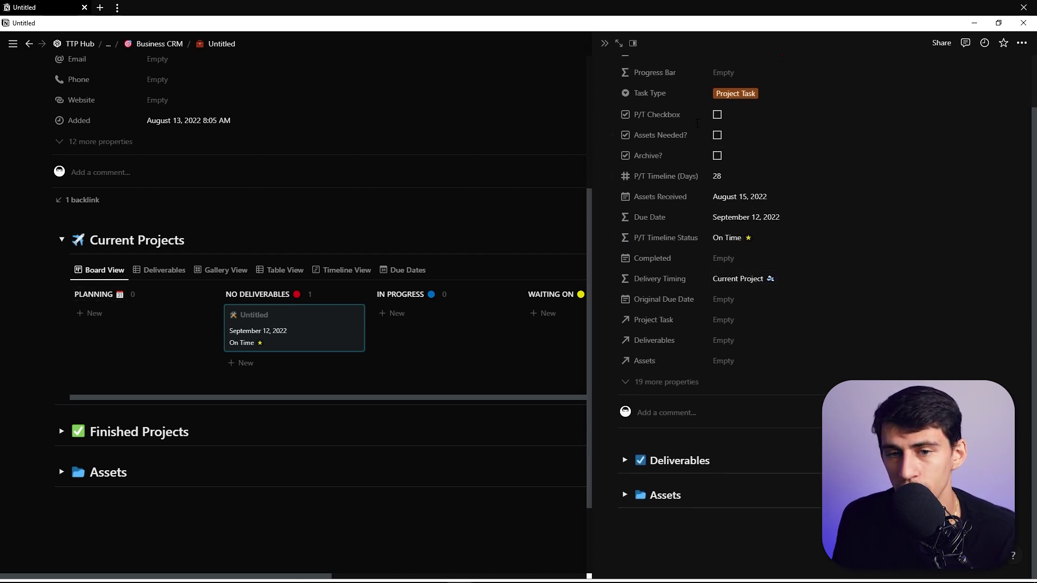
pyautogui.click(617, 43)
pyautogui.scroll(-3, 424, 356)
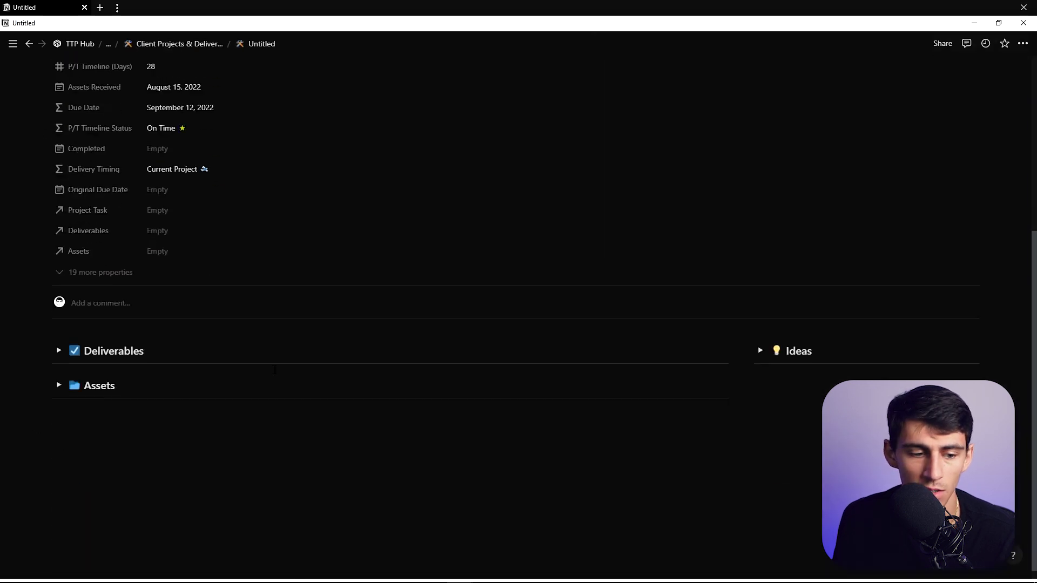
# Review the three filter rules on the expanded Deliverables table and title the page Example Project.
pyautogui.click(59, 339)
pyautogui.scroll(-2, 110, 325)
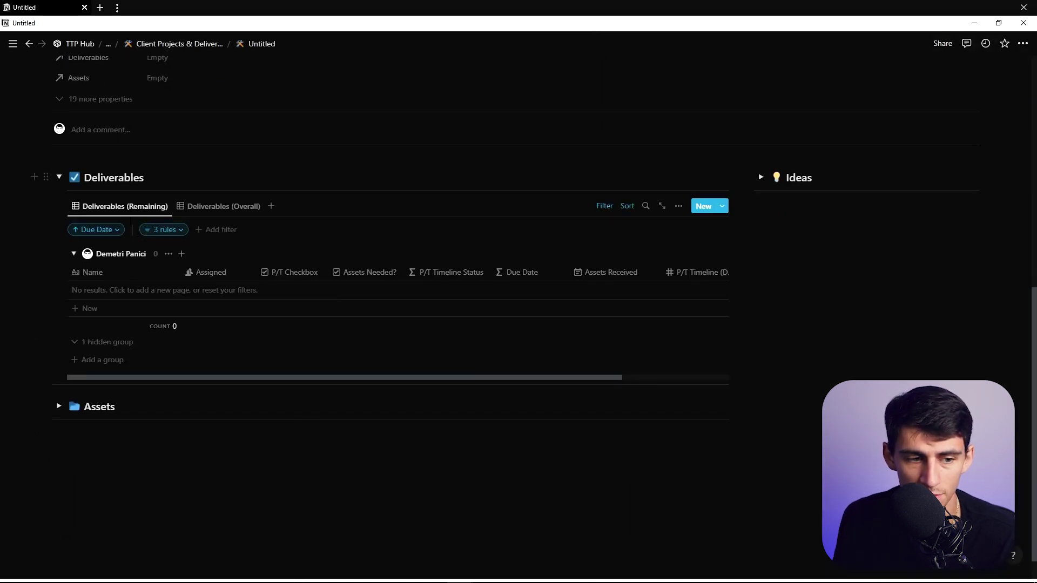
pyautogui.click(603, 206)
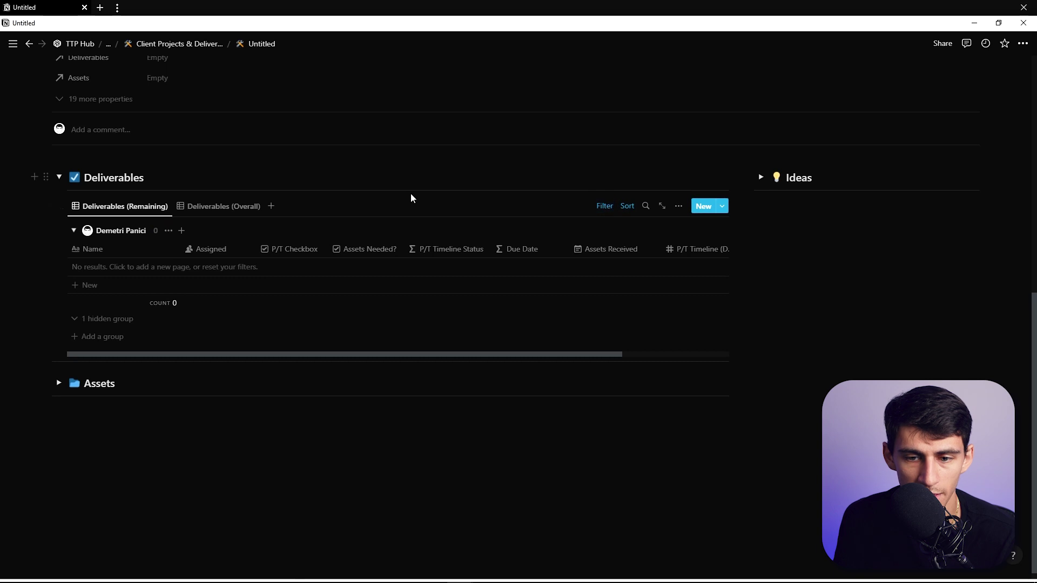
pyautogui.click(603, 206)
pyautogui.click(164, 230)
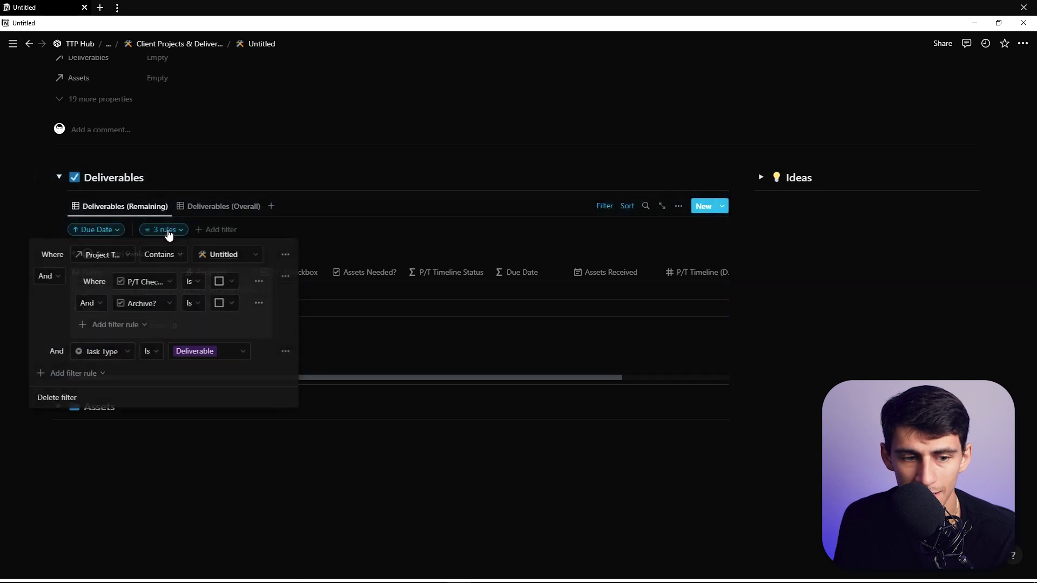
pyautogui.click(361, 226)
pyautogui.scroll(2, 332, 195)
pyautogui.scroll(4, 312, 171)
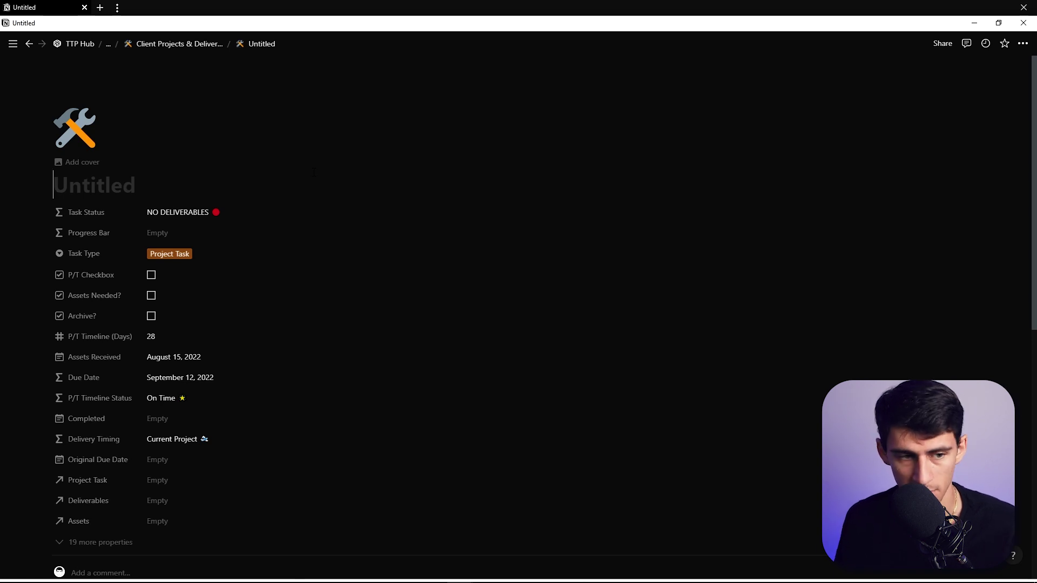
pyautogui.write('Example Project')
pyautogui.scroll(-10, 406, 324)
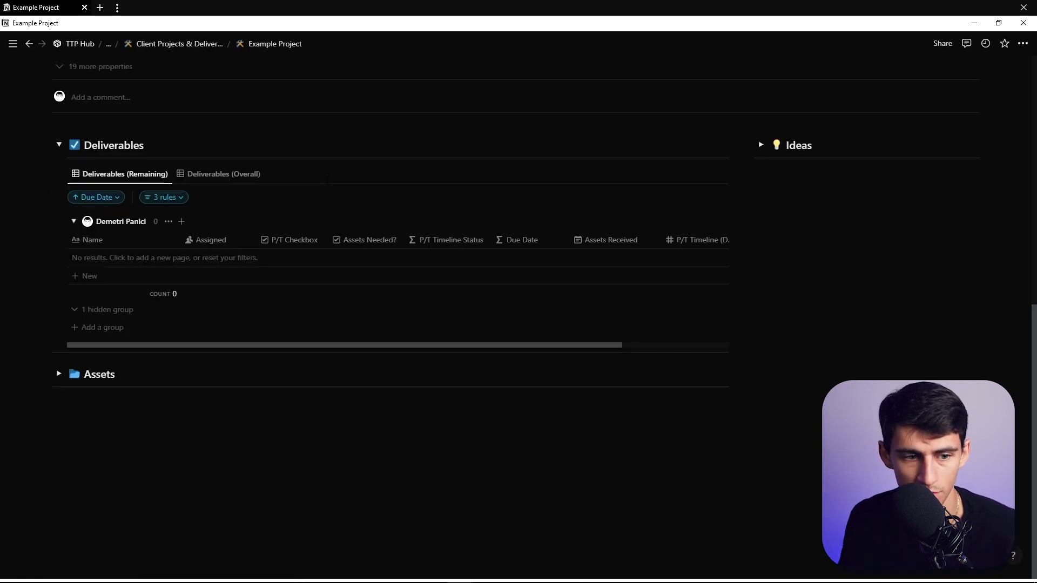
# Make Deliverable the default template only on the Deliverables (Remaining) view.
pyautogui.click(722, 174)
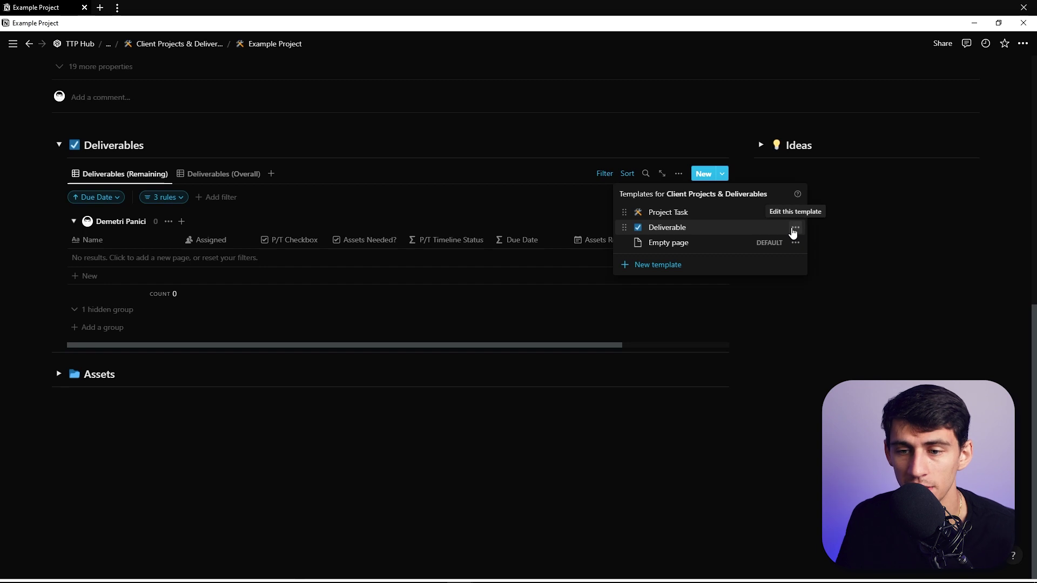
pyautogui.click(795, 228)
pyautogui.click(849, 205)
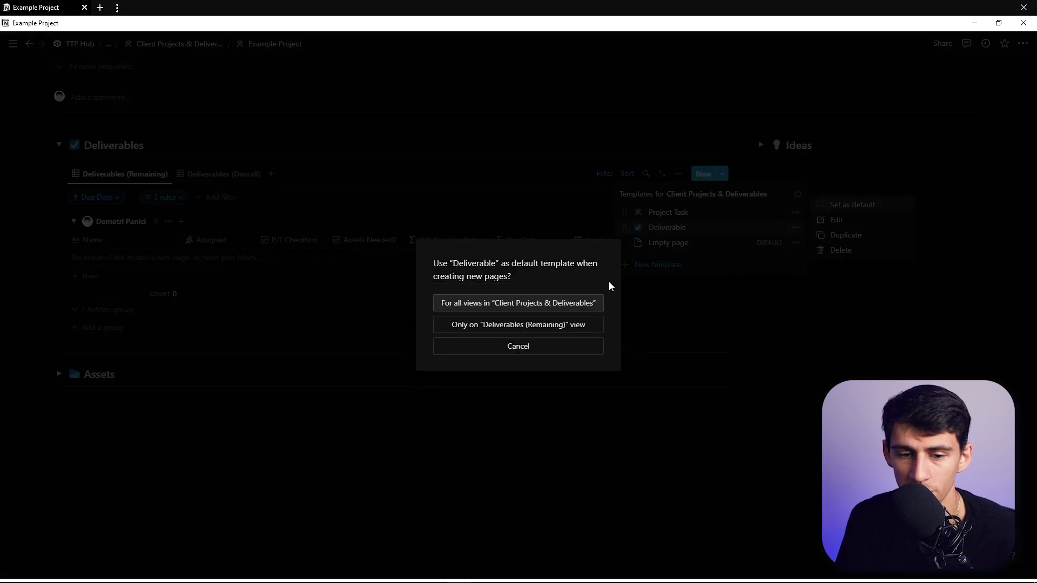
pyautogui.click(521, 320)
pyautogui.click(166, 260)
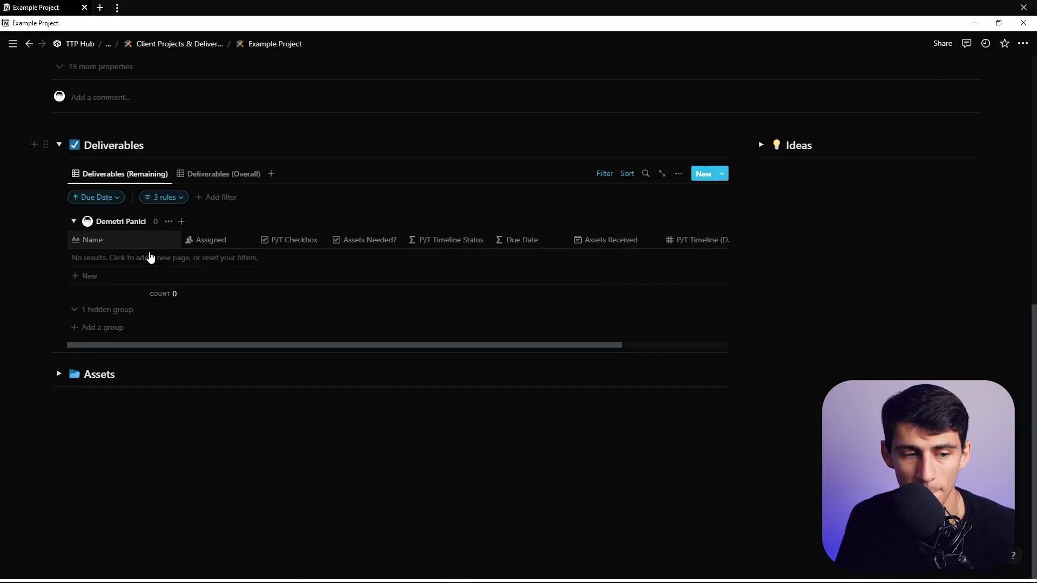
# Add Project Deliverable 1, duplicate it to three rows, and tick one as completed.
pyautogui.click(149, 257)
pyautogui.scroll(2, 396, 324)
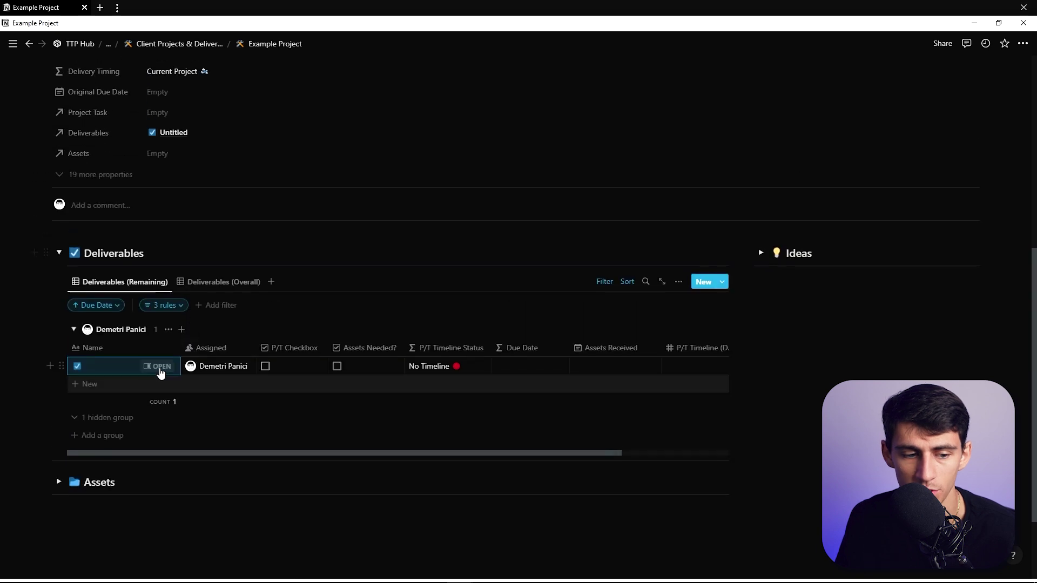
pyautogui.click(159, 367)
pyautogui.write('Project Deliverable 1')
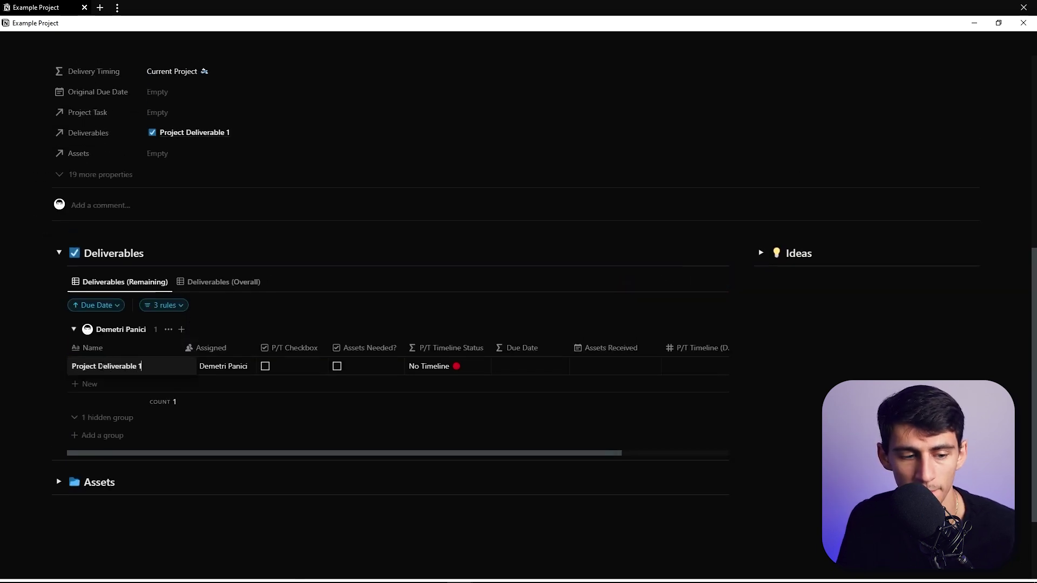
pyautogui.click(93, 347)
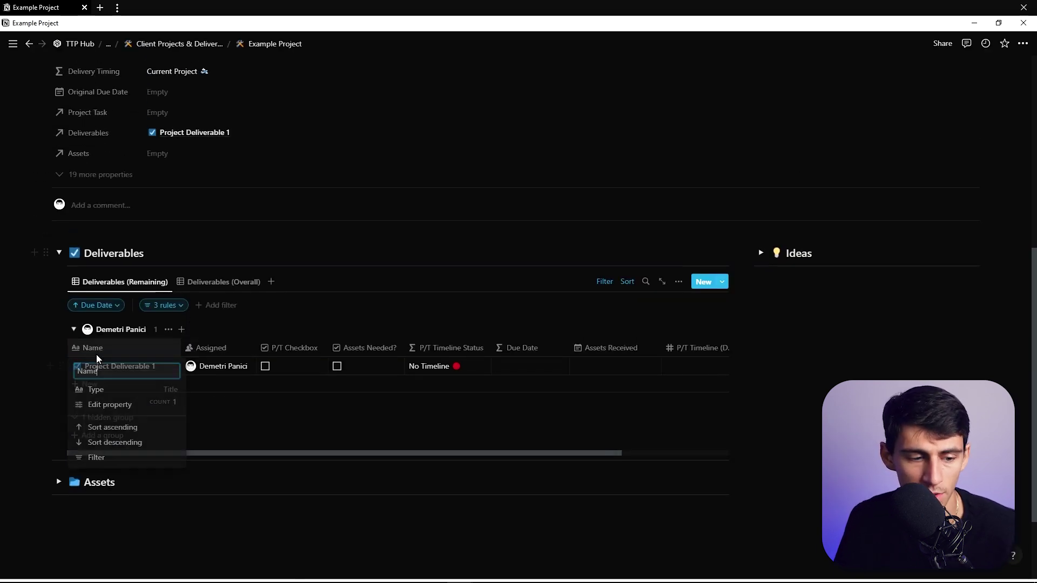
pyautogui.click(354, 510)
pyautogui.rightClick(159, 366)
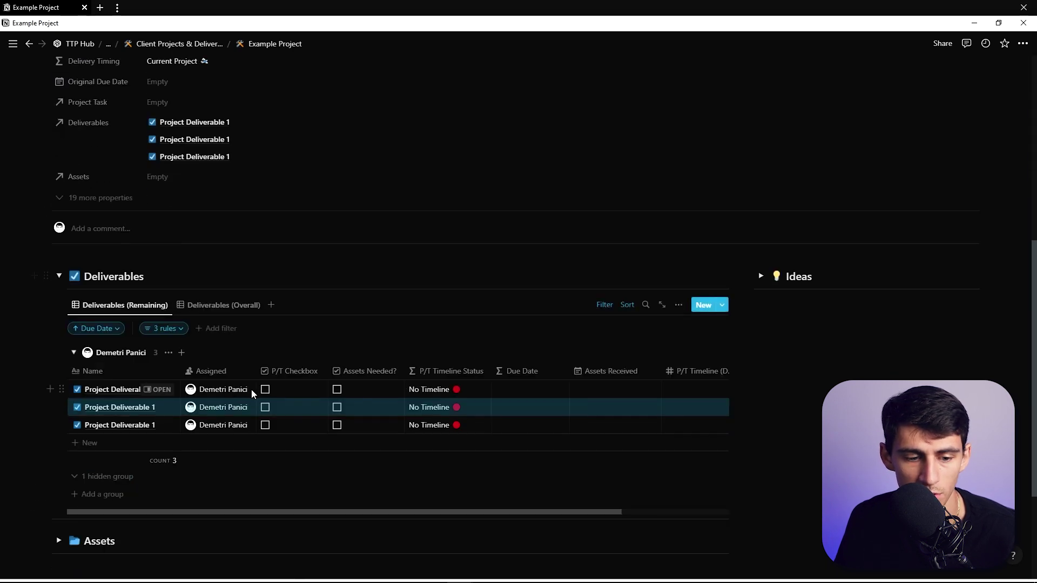
pyautogui.click(262, 387)
pyautogui.moveTo(174, 227)
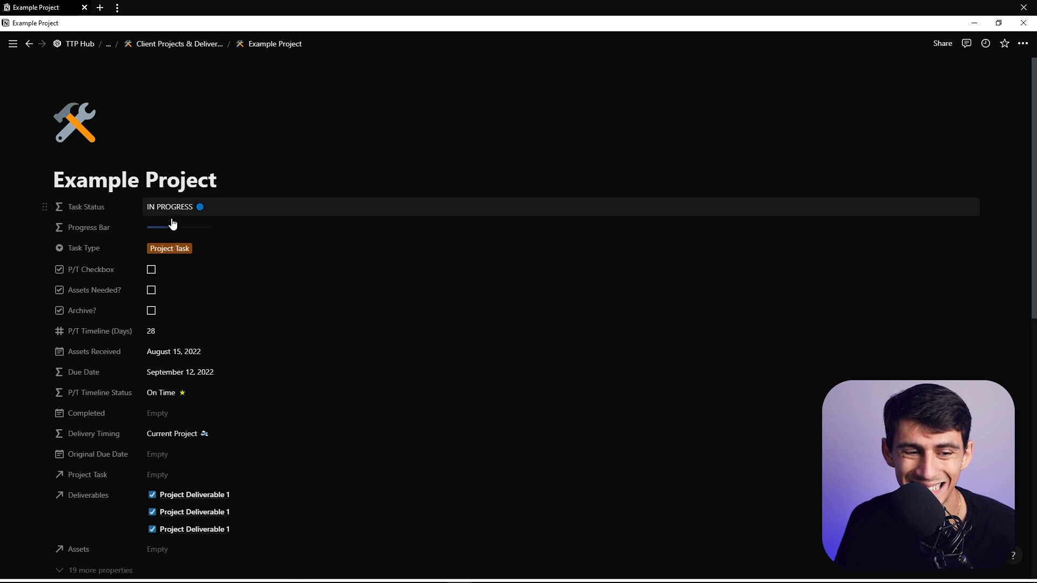
pyautogui.scroll(-3, 173, 224)
pyautogui.scroll(-2, 200, 269)
pyautogui.scroll(1, 219, 335)
pyautogui.scroll(5, 218, 335)
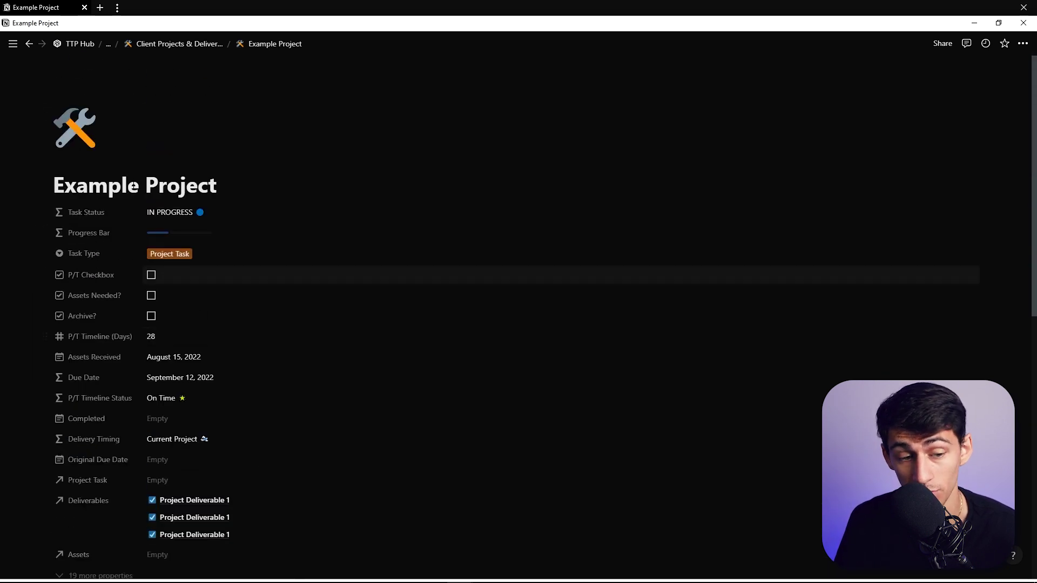
pyautogui.click(214, 214)
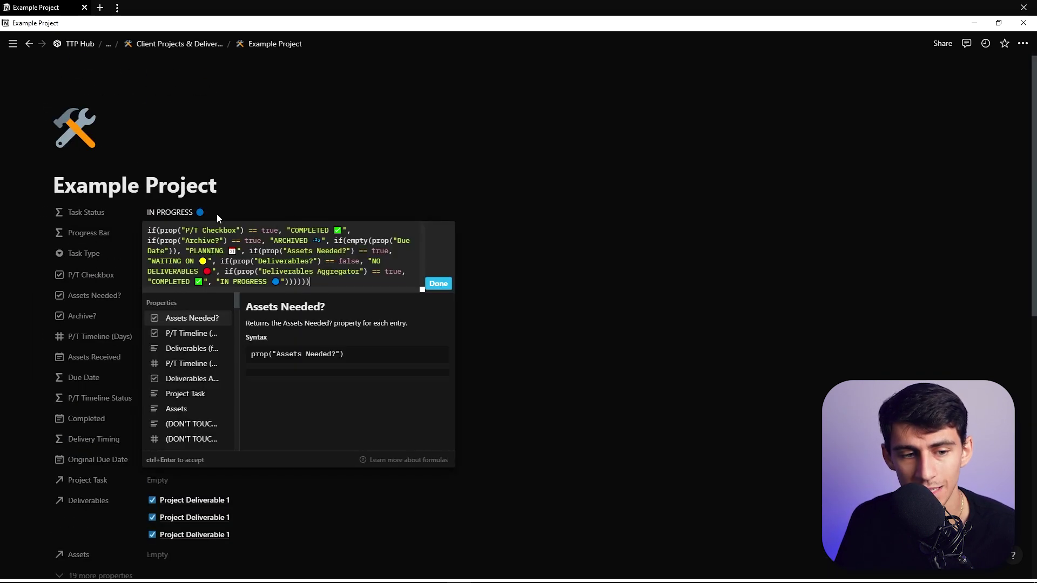
pyautogui.click(438, 284)
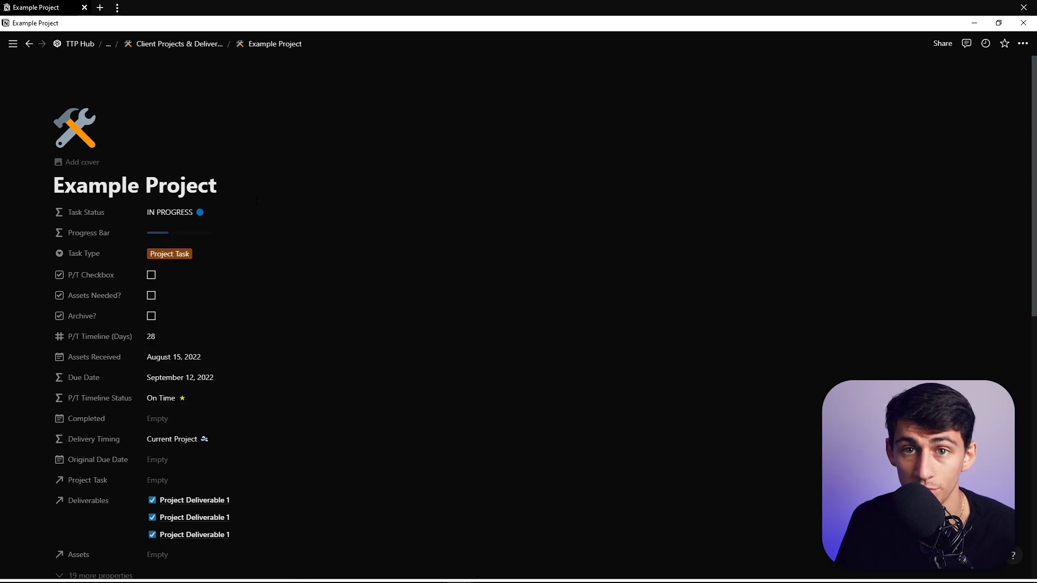
pyautogui.scroll(-4, 244, 324)
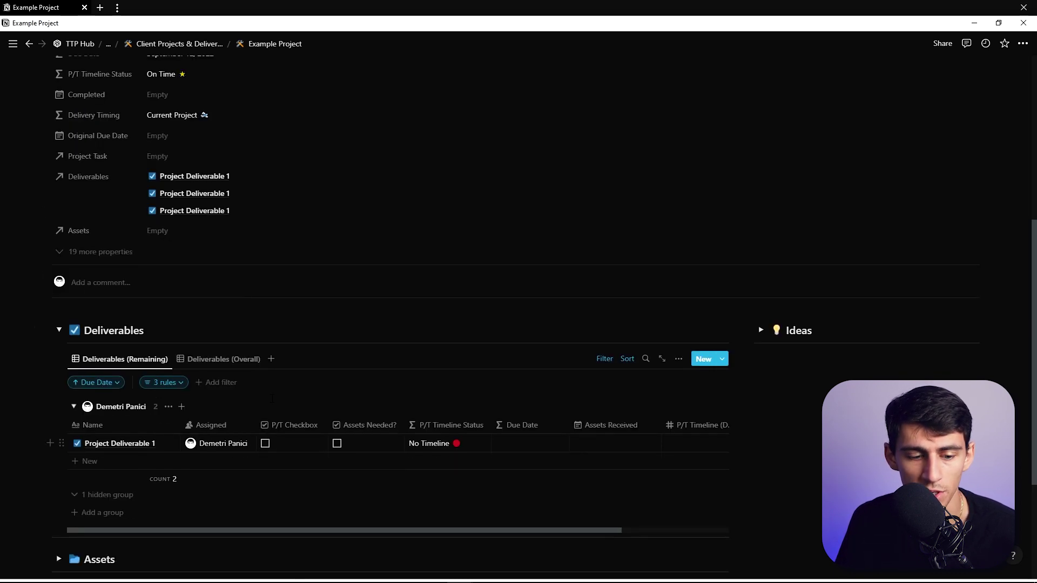
pyautogui.scroll(5, 273, 397)
pyautogui.scroll(-5, 243, 324)
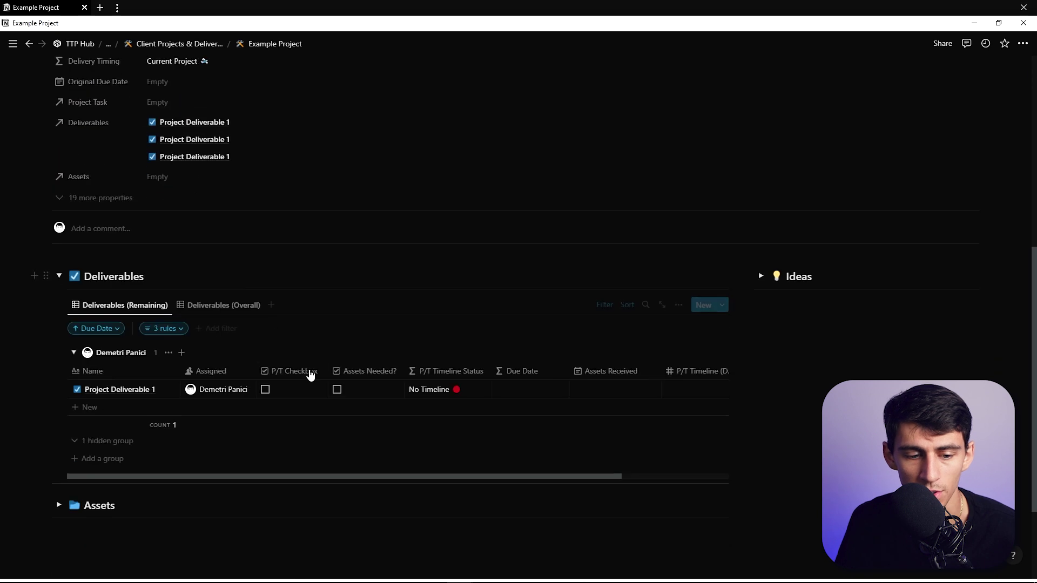
pyautogui.click(265, 389)
pyautogui.scroll(5, 269, 393)
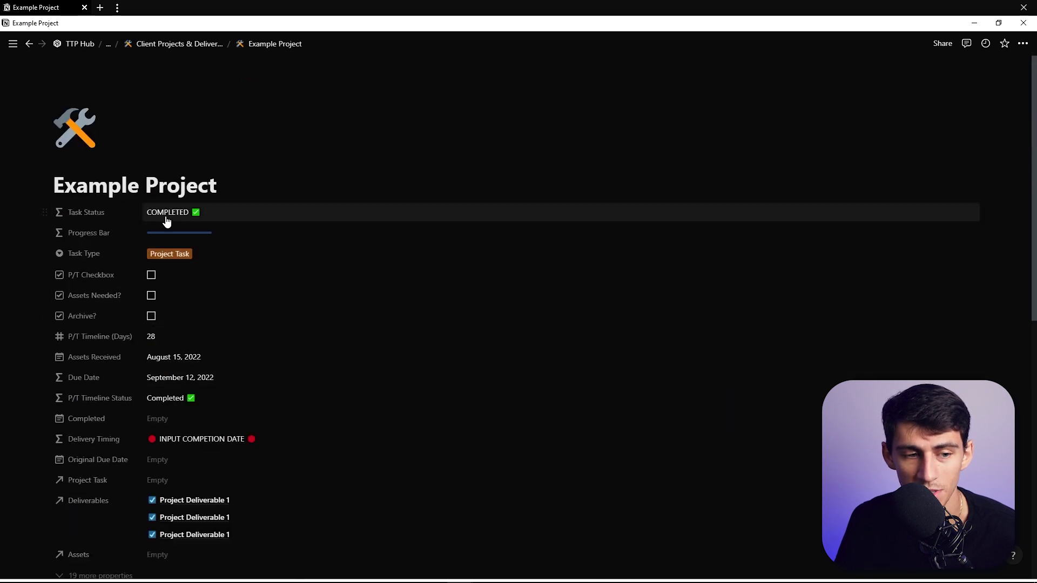
pyautogui.moveTo(201, 234)
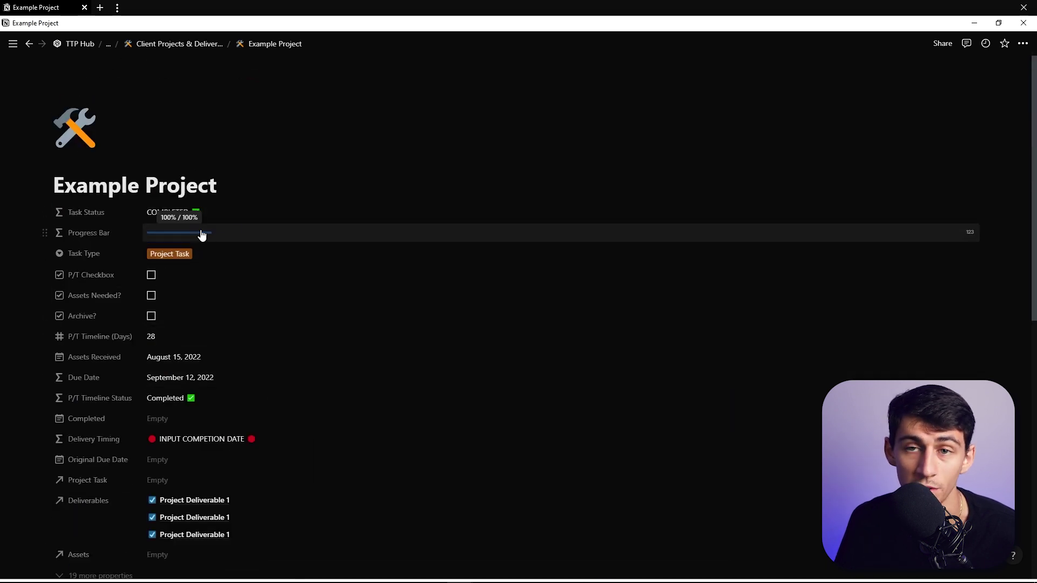
pyautogui.scroll(-5, 197, 231)
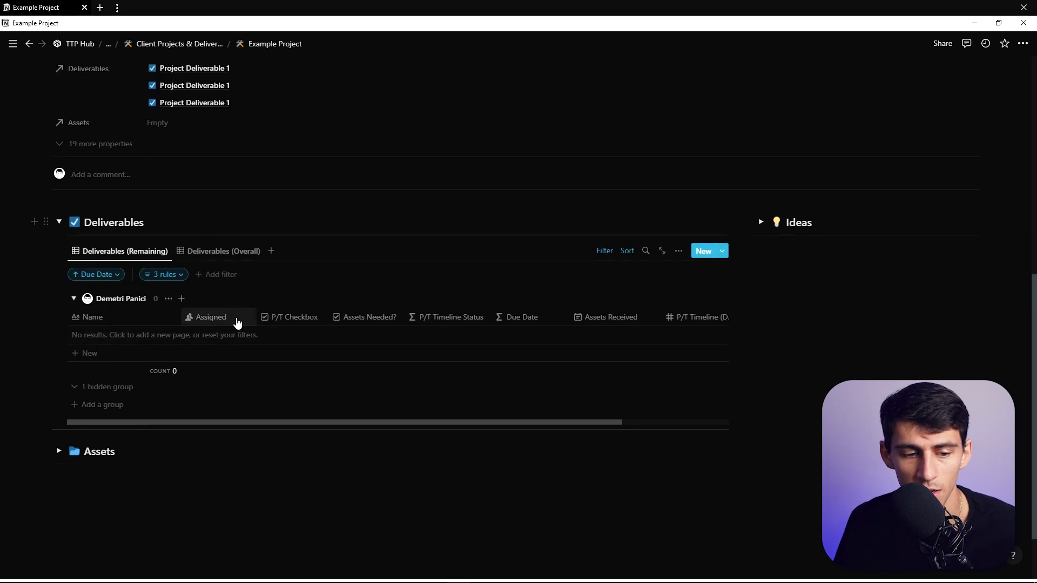
pyautogui.scroll(5, 237, 324)
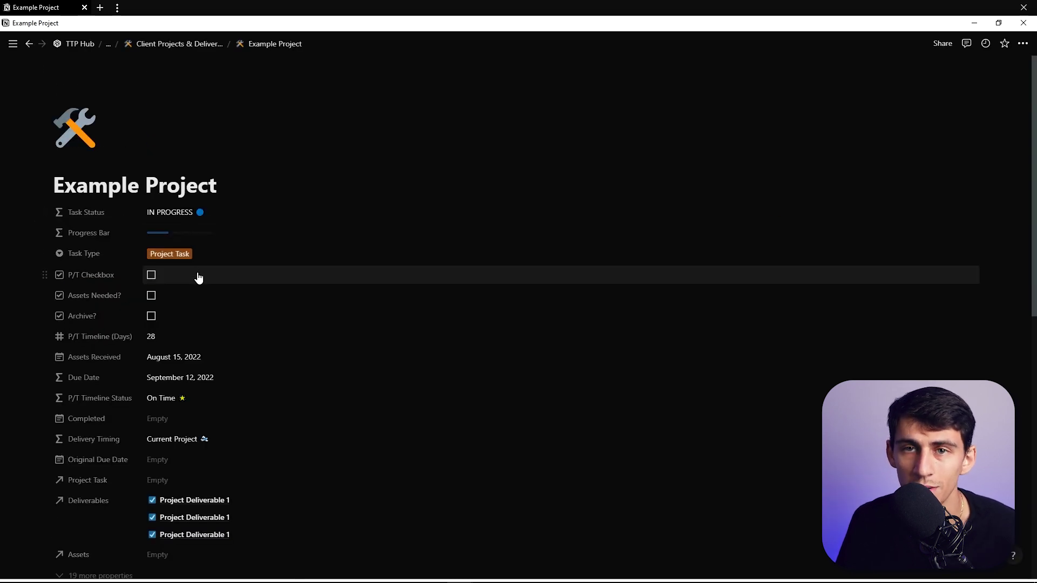
pyautogui.scroll(-5, 198, 277)
pyautogui.scroll(4, 199, 280)
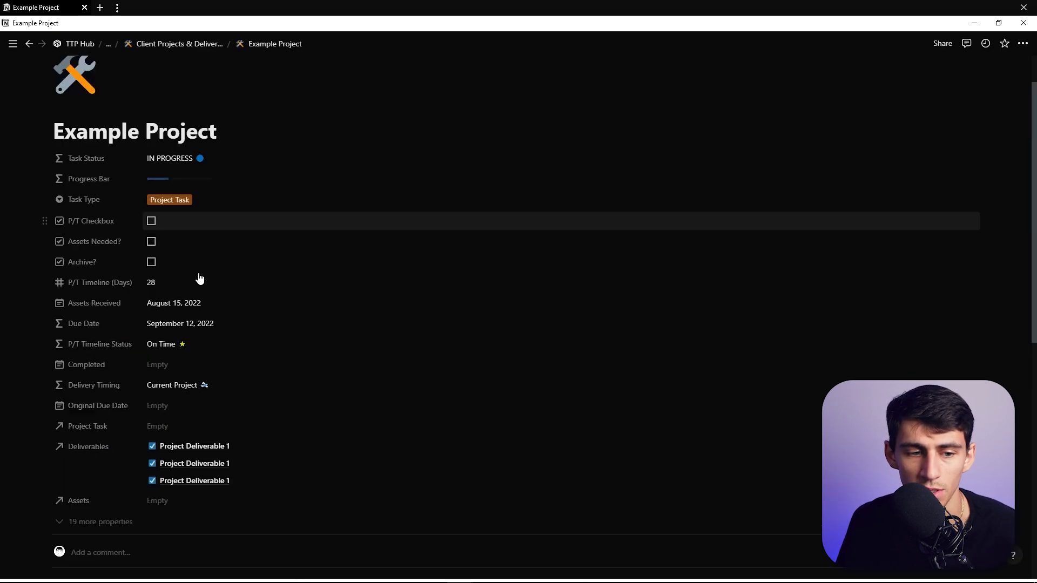
pyautogui.click(191, 227)
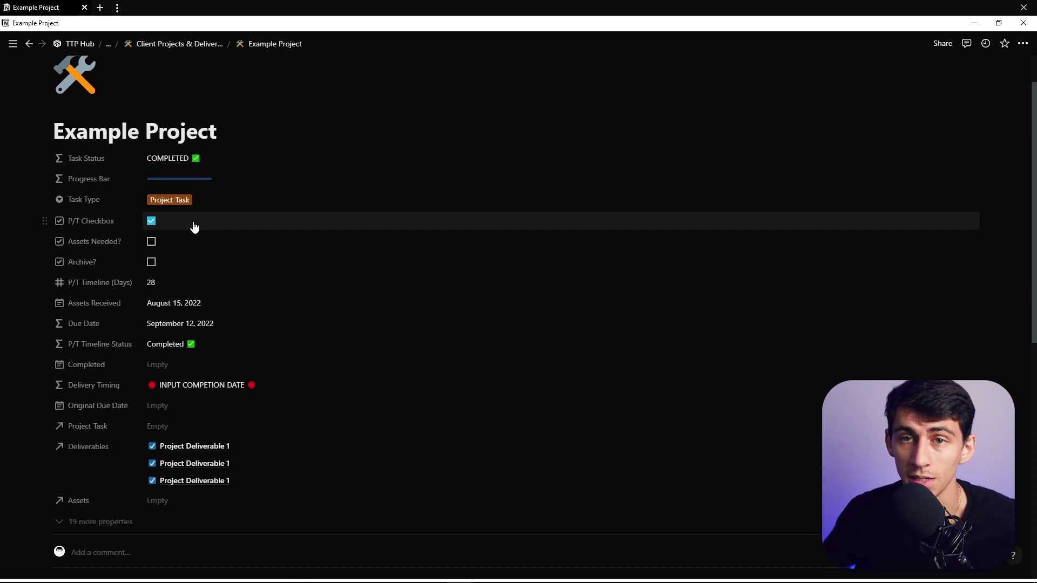
pyautogui.click(194, 227)
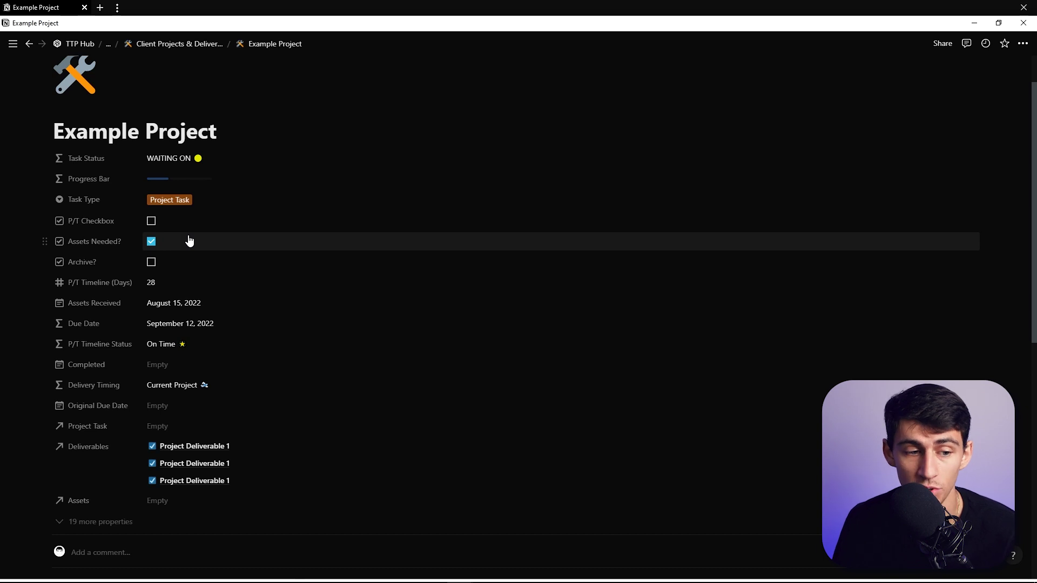
pyautogui.click(153, 242)
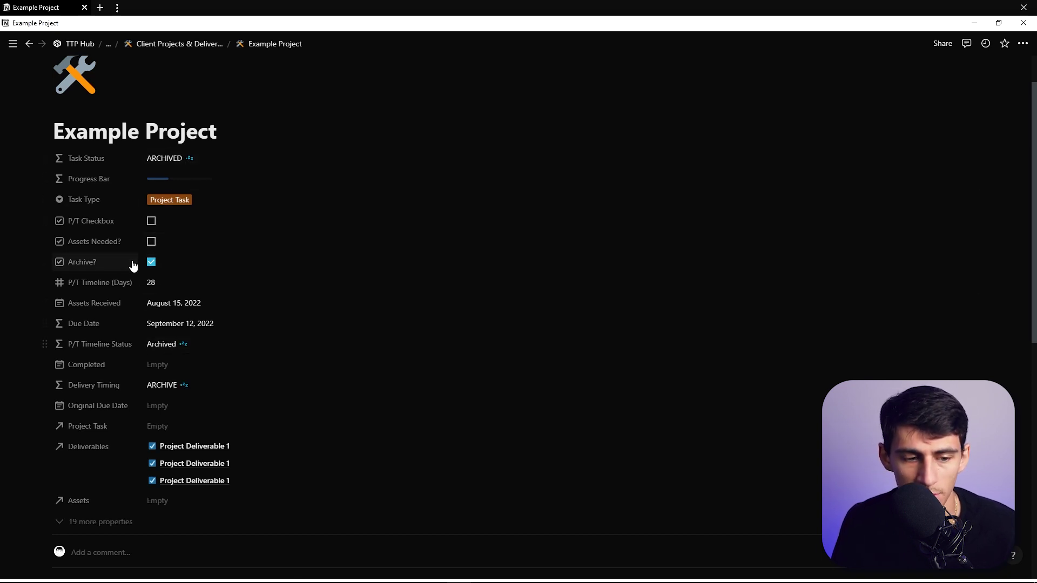
pyautogui.scroll(-1, 158, 259)
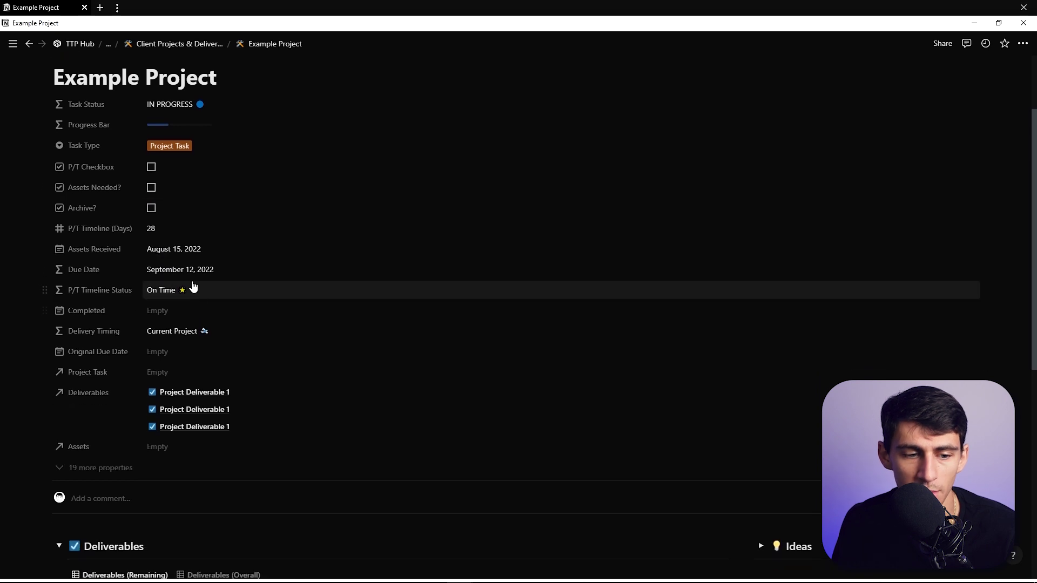
pyautogui.scroll(-2, 362, 208)
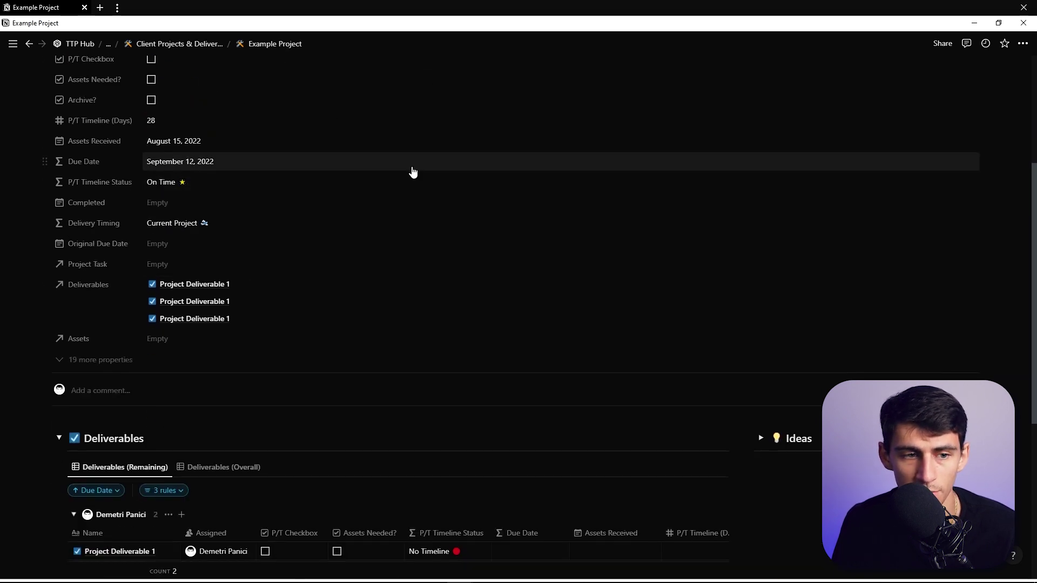
pyautogui.scroll(1, 412, 172)
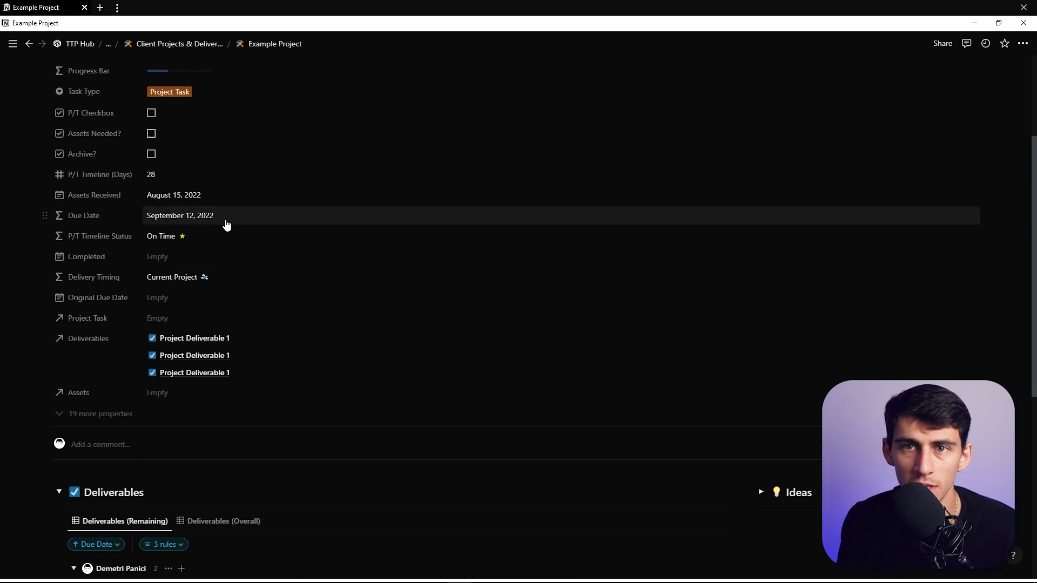
# Set P/T Timeline (Days) to 2 and Assets Received to August 10, making the project Late.
pyautogui.click(198, 195)
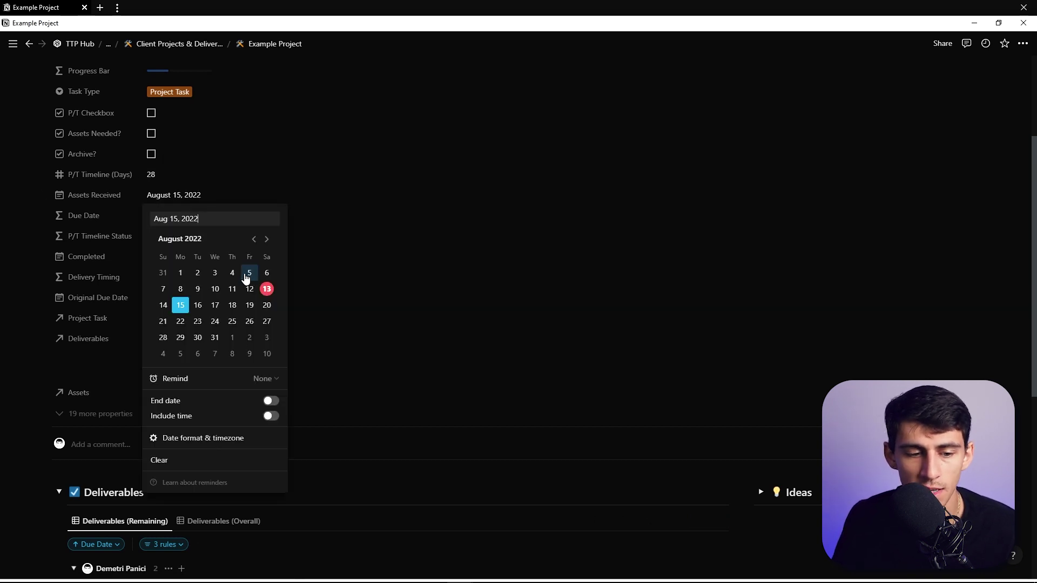
pyautogui.write('1')
pyautogui.click(179, 174)
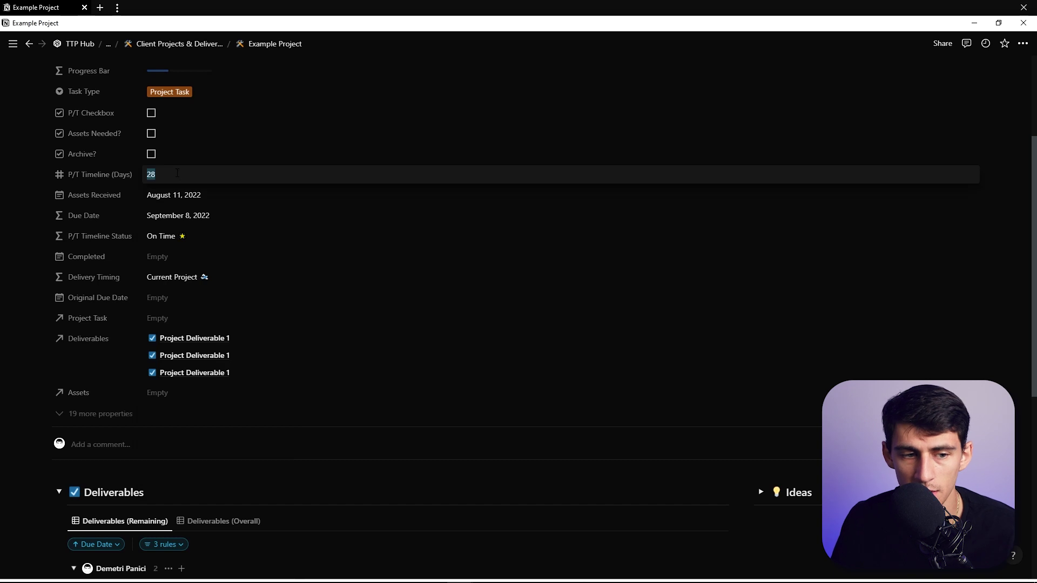
pyautogui.write('5')
pyautogui.press('BackSpace')
pyautogui.write('2')
pyautogui.press('Return')
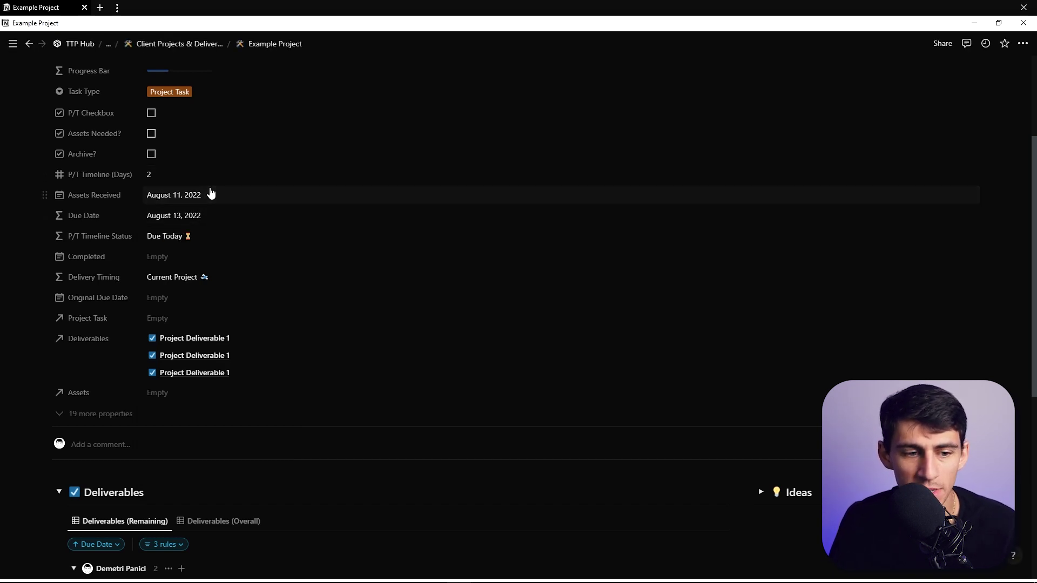
pyautogui.click(208, 195)
pyautogui.click(142, 236)
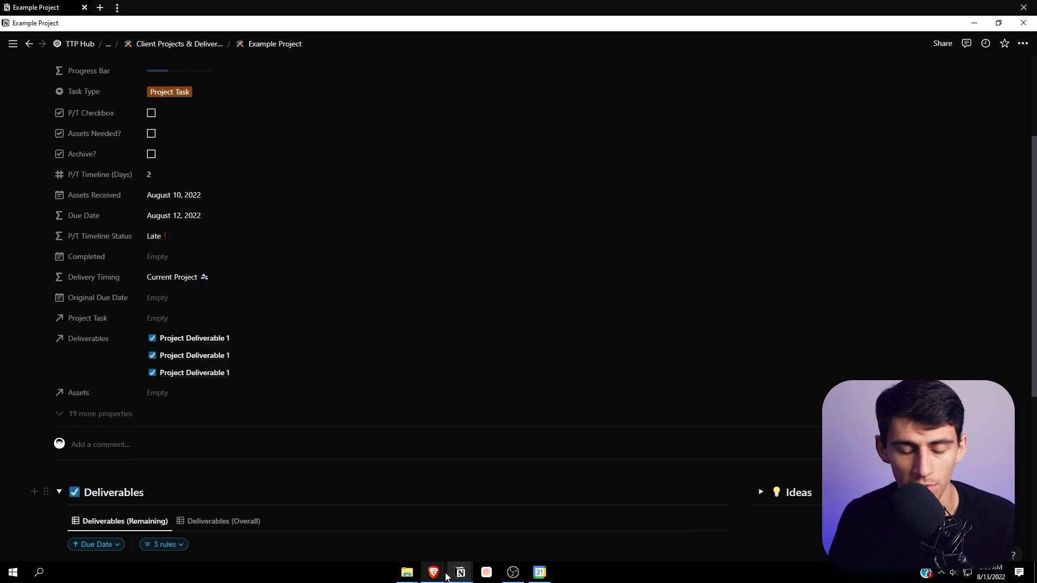
pyautogui.scroll(1, 169, 260)
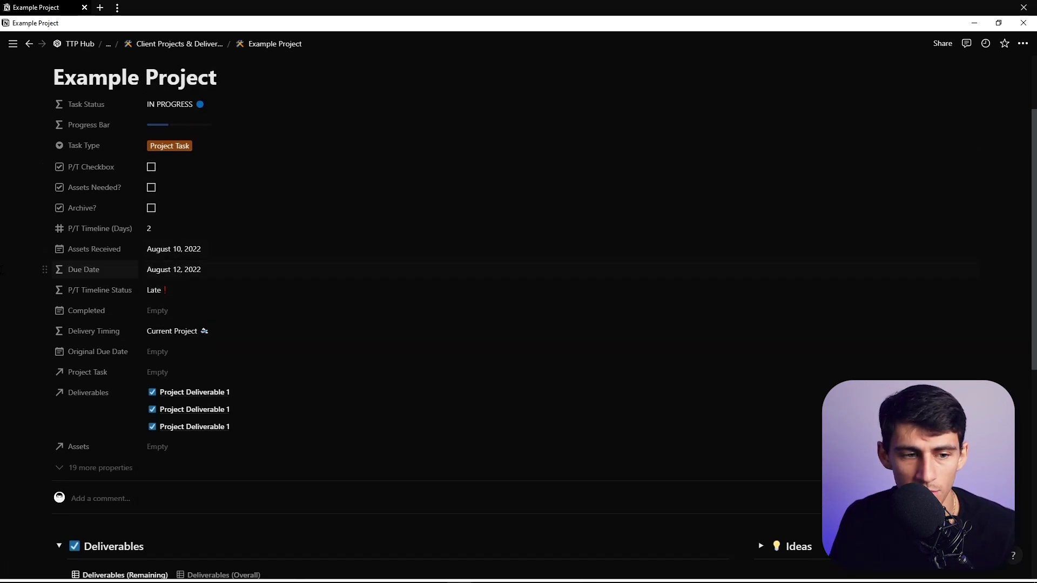
# Tick P/T Checkbox and settle the Completed date on August 11 for Delivered On Time.
pyautogui.click(341, 172)
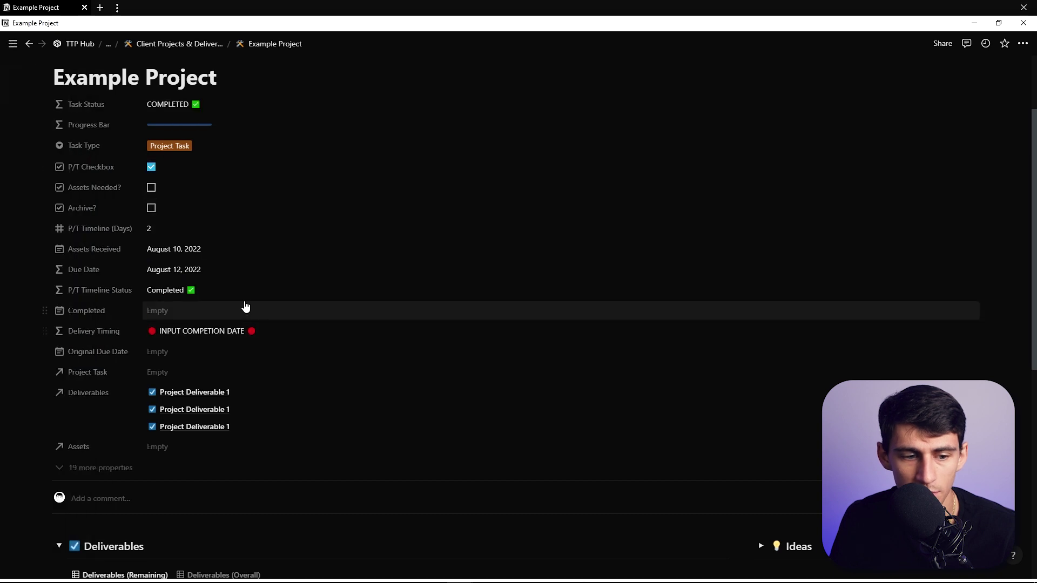
pyautogui.click(186, 312)
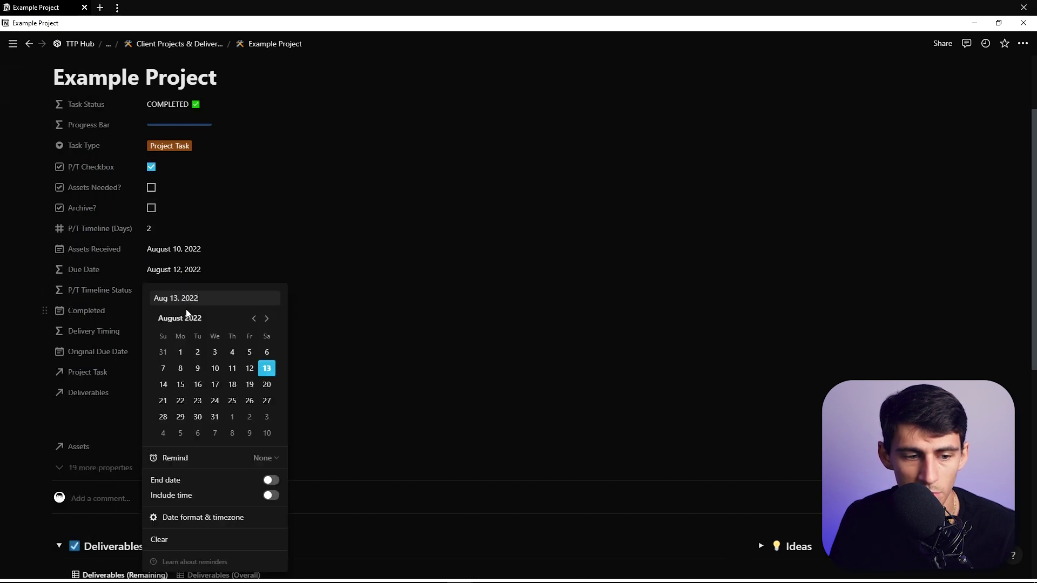
pyautogui.click(218, 259)
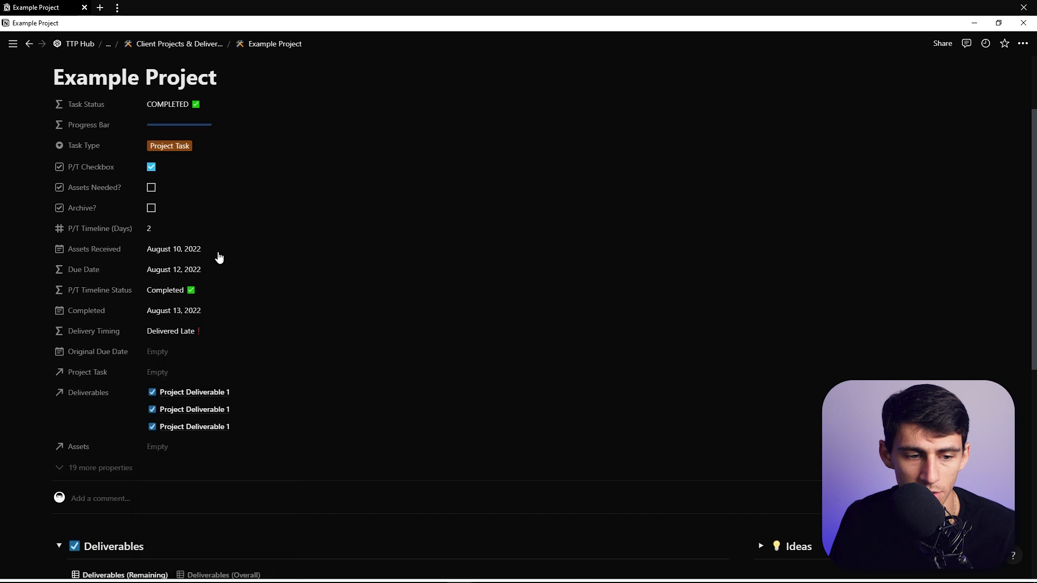
pyautogui.click(233, 316)
pyautogui.click(251, 372)
pyautogui.click(266, 229)
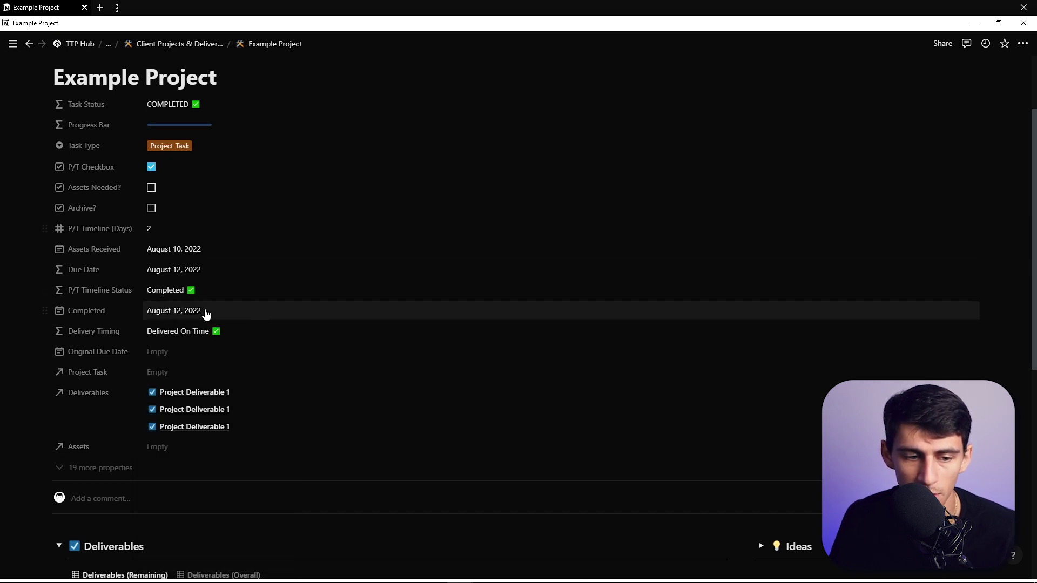
pyautogui.click(259, 314)
pyautogui.click(234, 366)
pyautogui.click(271, 222)
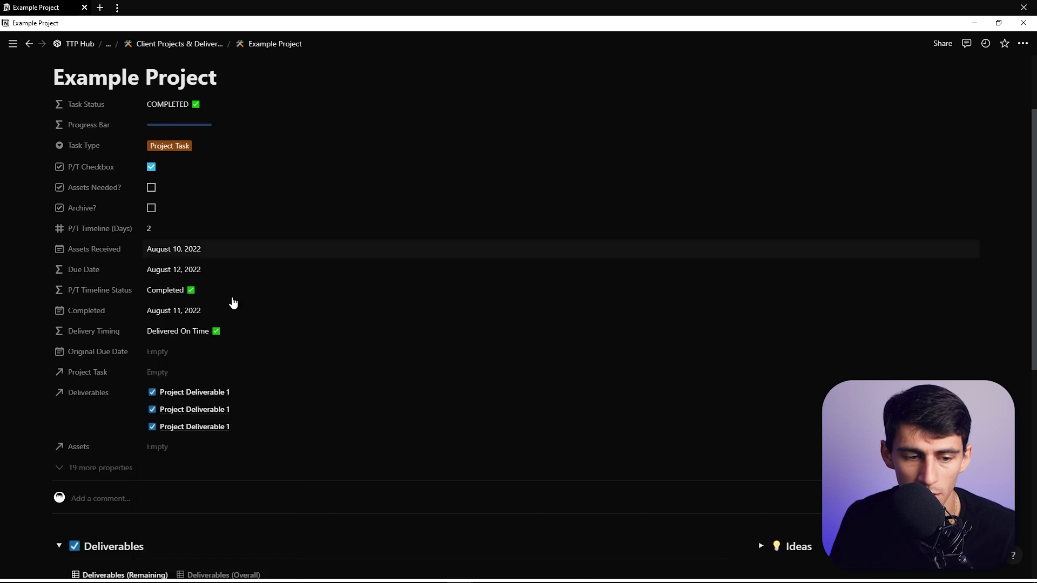
pyautogui.scroll(2, 677, 402)
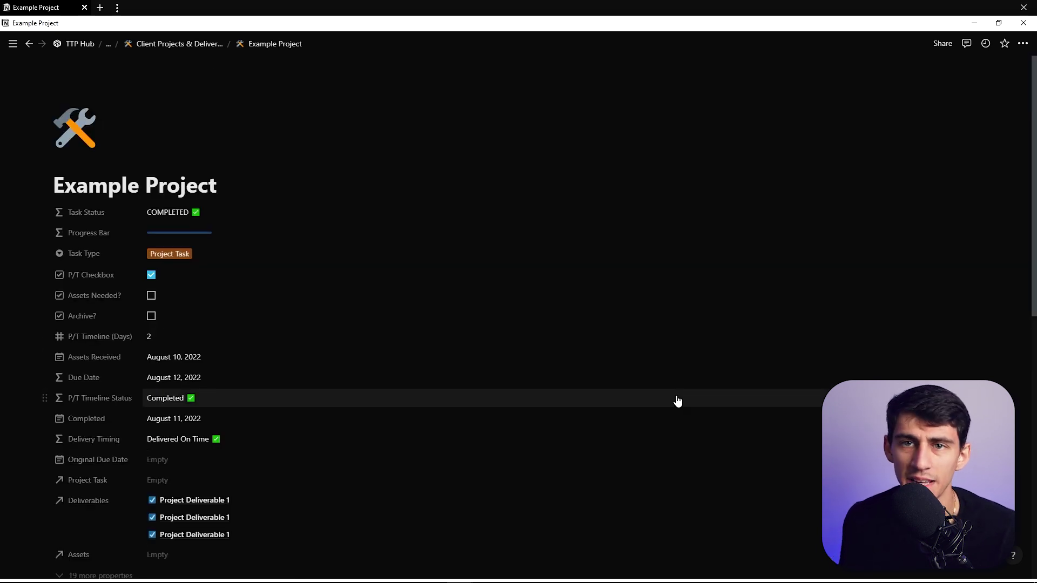
pyautogui.moveTo(130, 146)
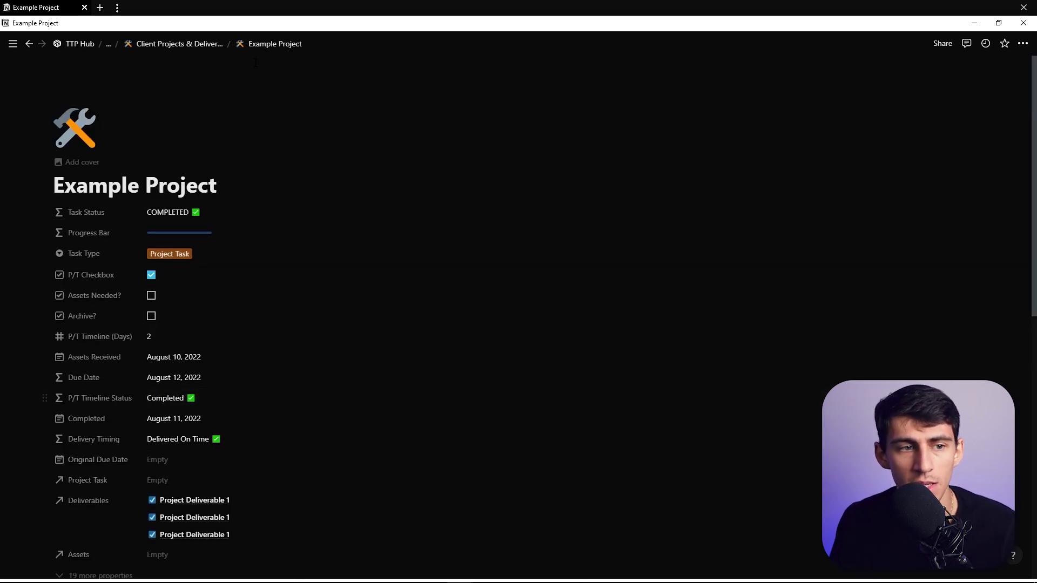
pyautogui.scroll(-4, 479, 189)
pyautogui.scroll(-2, 558, 192)
pyautogui.scroll(4, 594, 245)
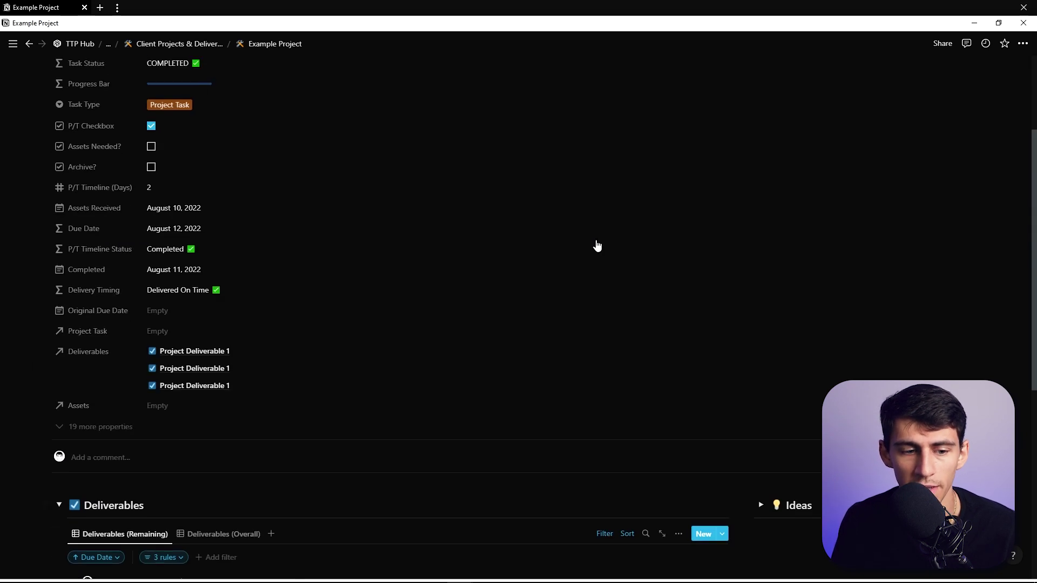
# Toggle P/T Checkbox and Assets Needed? to test Task Status, leaving the project In Progress.
pyautogui.hotkey('alt', 'Left')
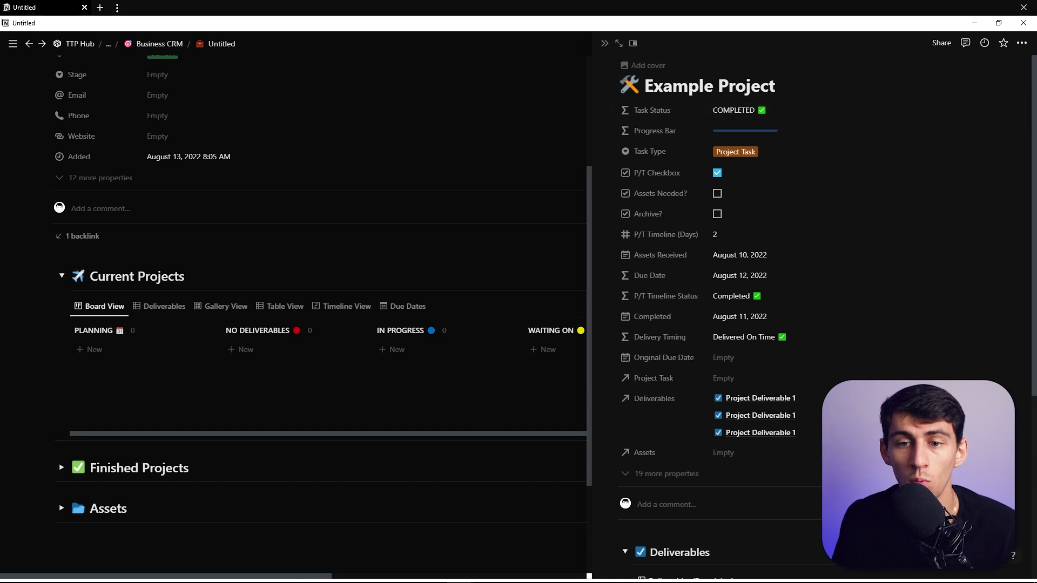
pyautogui.click(717, 173)
pyautogui.click(716, 192)
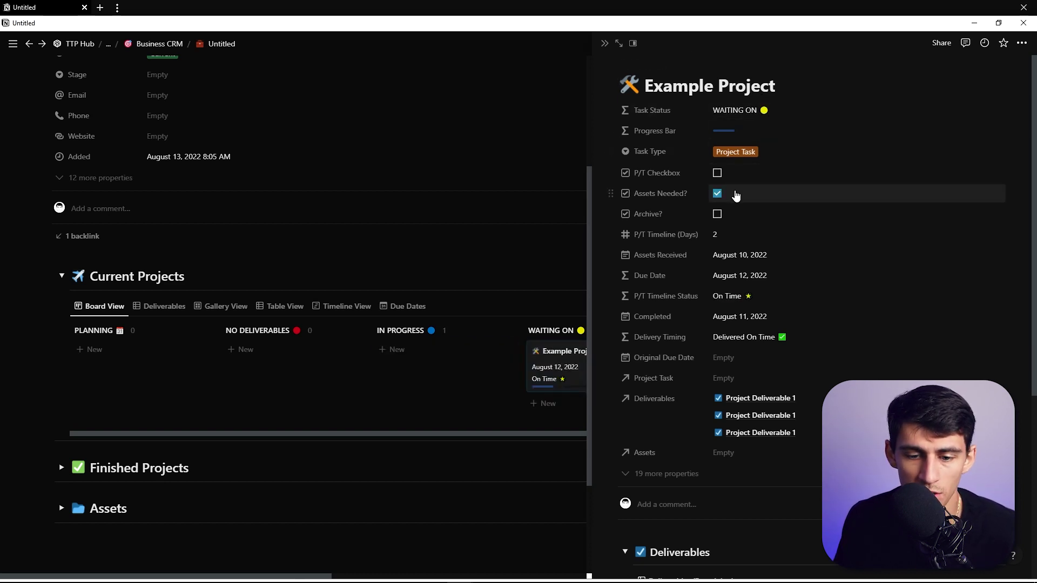
pyautogui.click(732, 196)
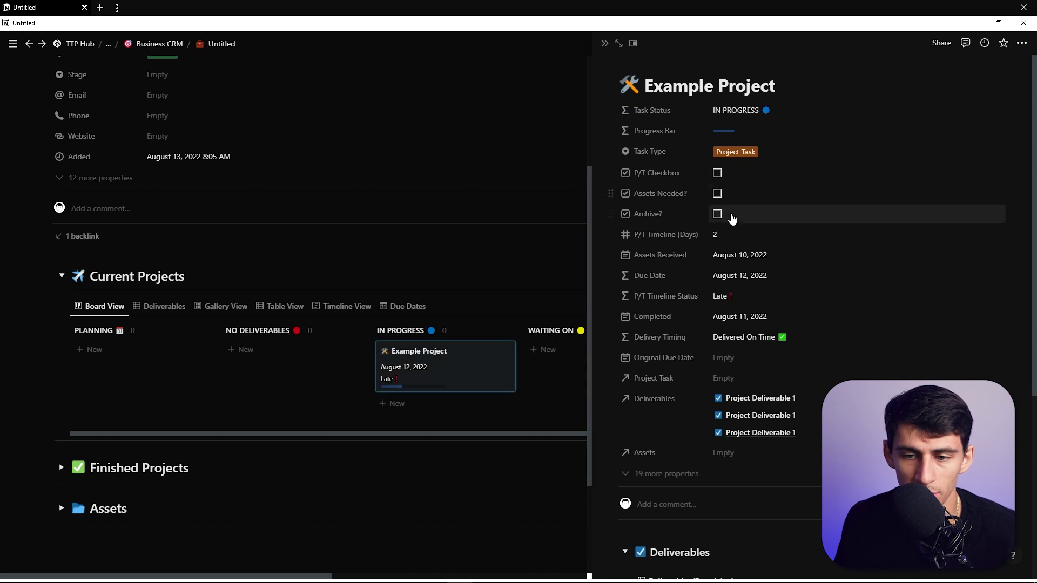
pyautogui.click(605, 42)
pyautogui.scroll(-1, 729, 243)
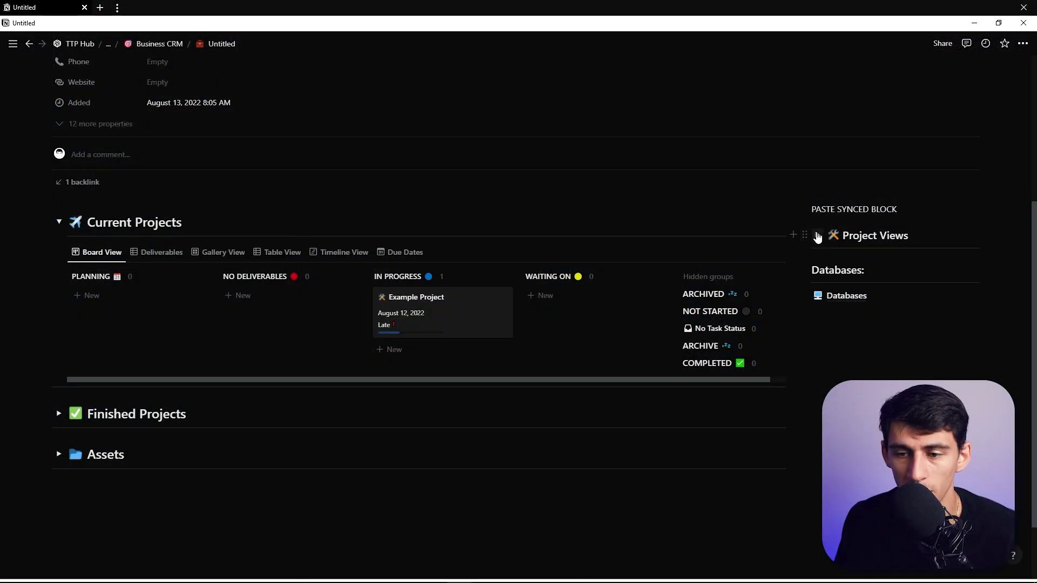
# Copy the Project Views synced block link and paste it onto Project Timeline Status as a synced block.
pyautogui.click(817, 236)
pyautogui.scroll(2, 831, 563)
pyautogui.scroll(1, 832, 563)
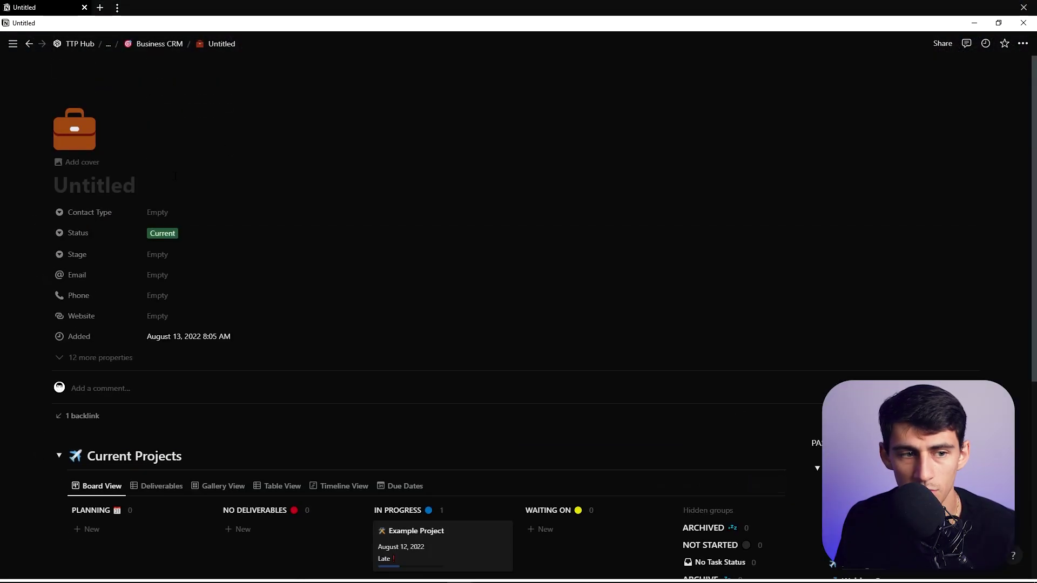
pyautogui.scroll(-3, 832, 563)
pyautogui.write('Clie')
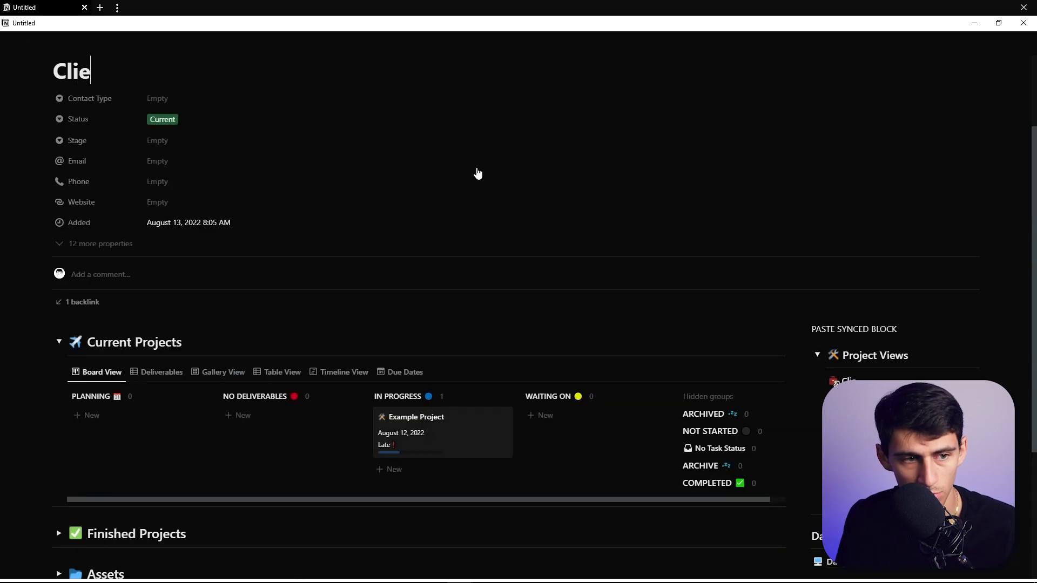
pyautogui.write('nt Project Portal')
pyautogui.scroll(-1, 804, 355)
pyautogui.click(804, 286)
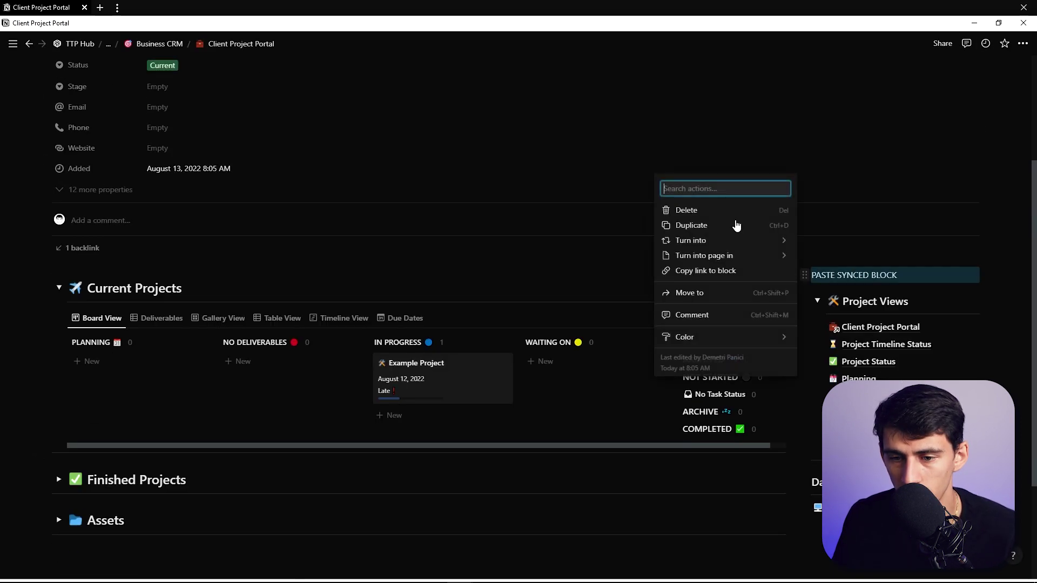
pyautogui.click(804, 286)
pyautogui.click(886, 327)
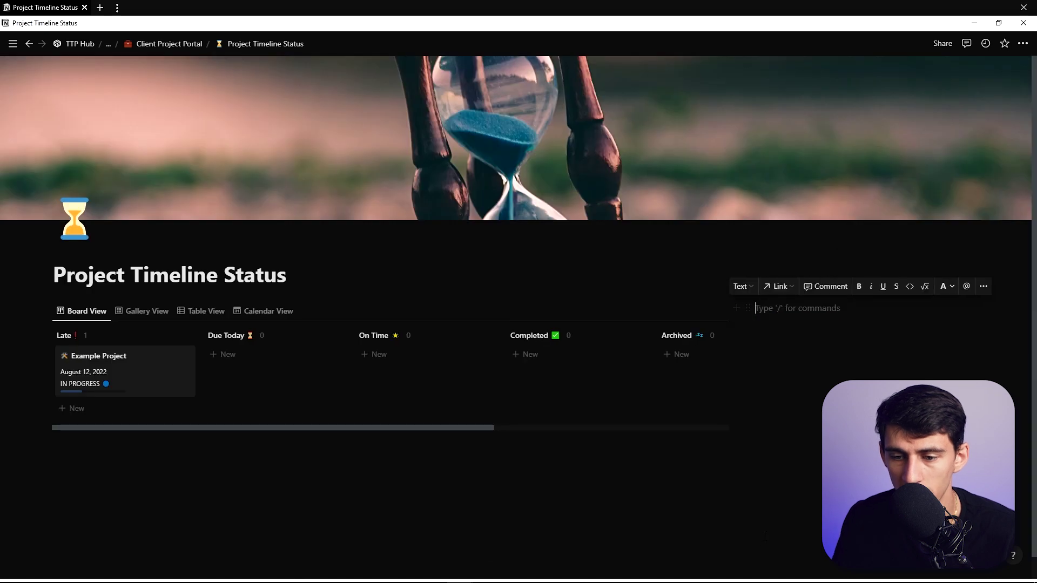
pyautogui.hotkey('ctrl', 'v')
pyautogui.hotkey('ctrl', '[')
pyautogui.click(891, 328)
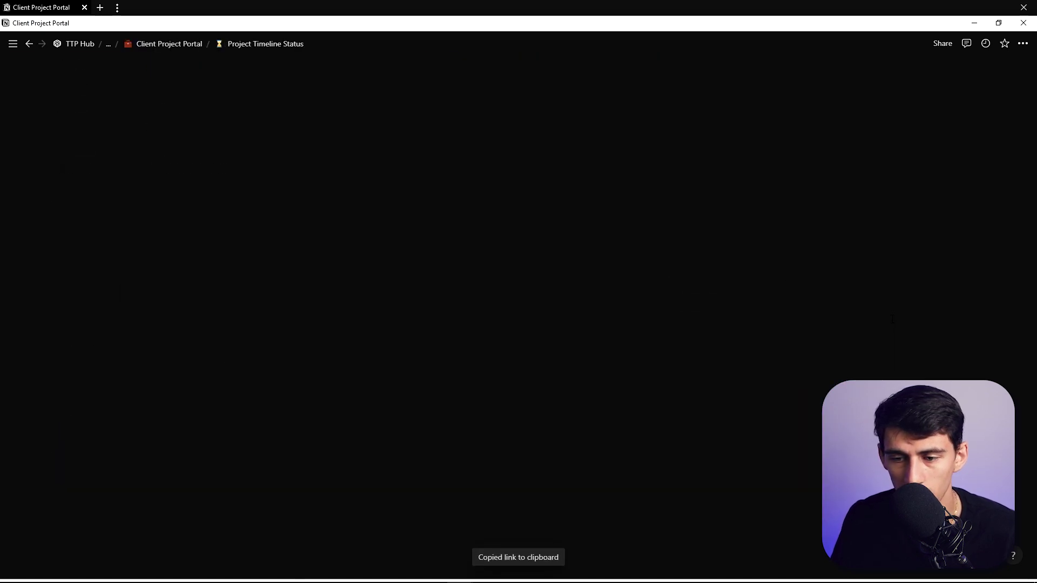
# Navigate between Project Status, Project Timeline Status and back to Client Project Portal via the list.
pyautogui.click(872, 370)
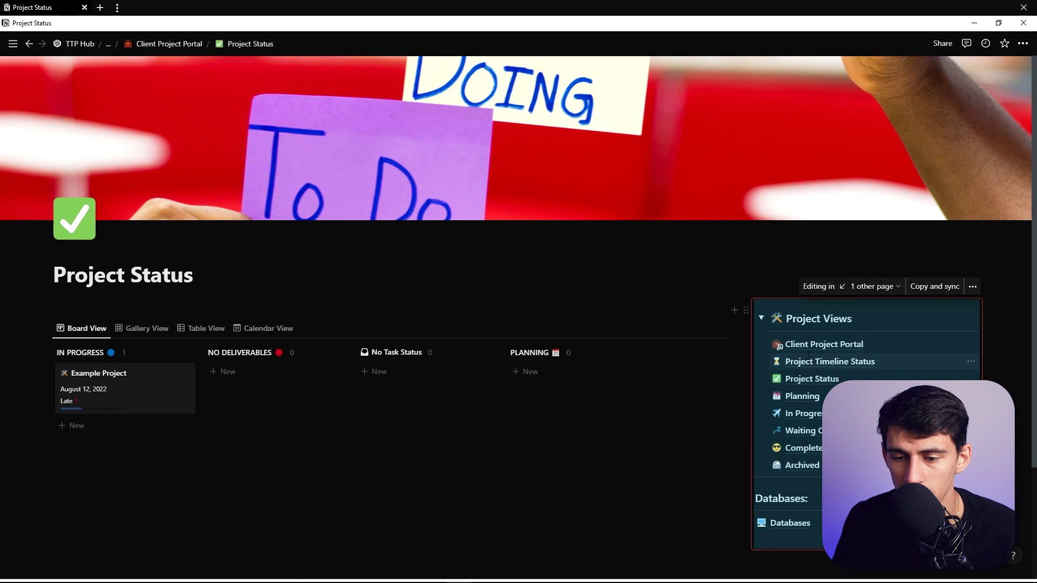
pyautogui.click(829, 362)
pyautogui.click(786, 377)
pyautogui.scroll(-2, 675, 301)
pyautogui.scroll(1, 675, 302)
pyautogui.scroll(1, 675, 301)
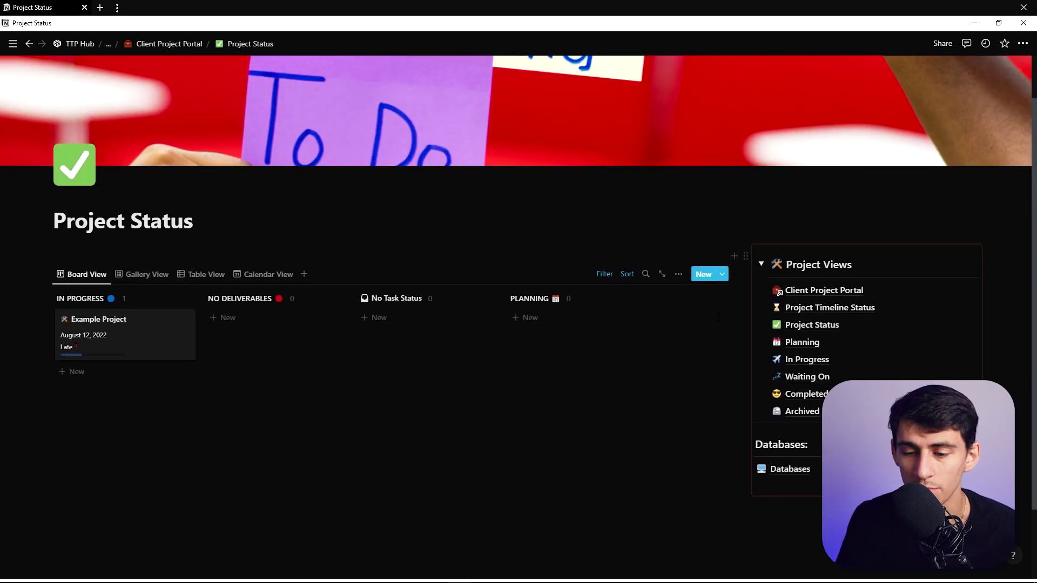
pyautogui.click(803, 290)
pyautogui.scroll(-3, 295, 338)
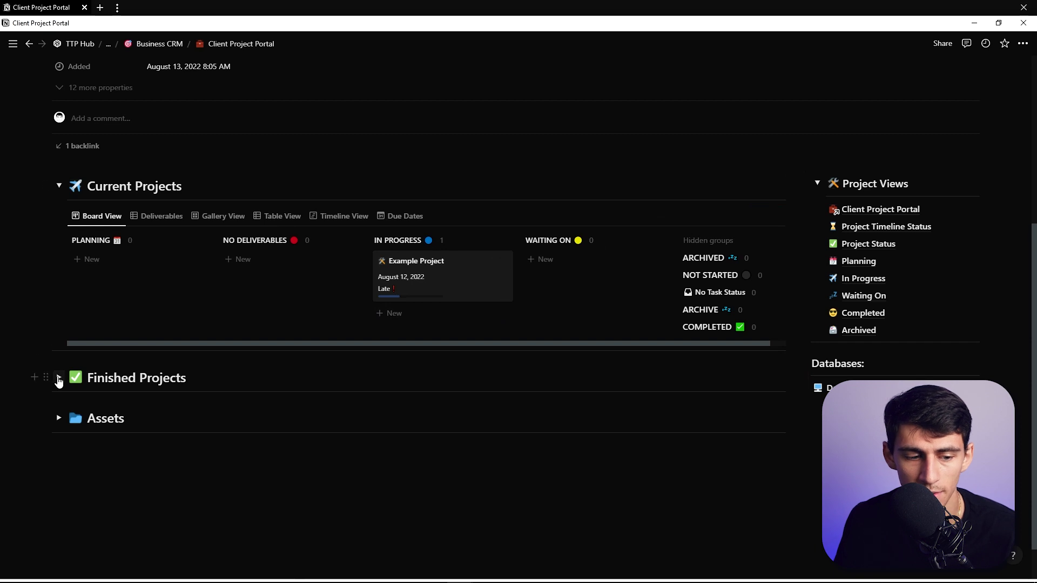
# Browse the Assets section's view tabs through to Meeting Notes.
pyautogui.click(58, 378)
pyautogui.scroll(-1, 60, 378)
pyautogui.click(60, 331)
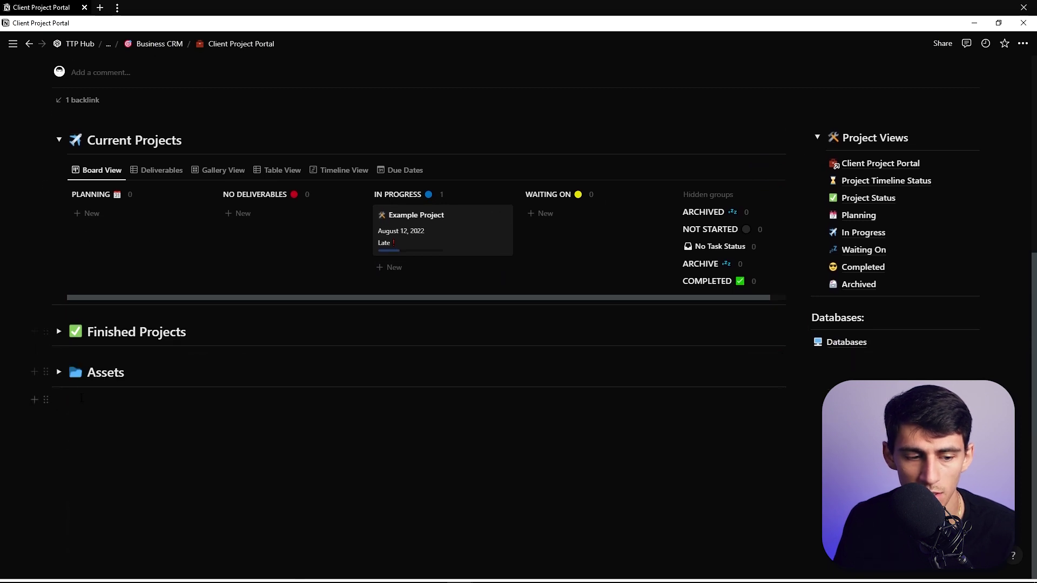
pyautogui.click(59, 371)
pyautogui.scroll(-1, 366, 338)
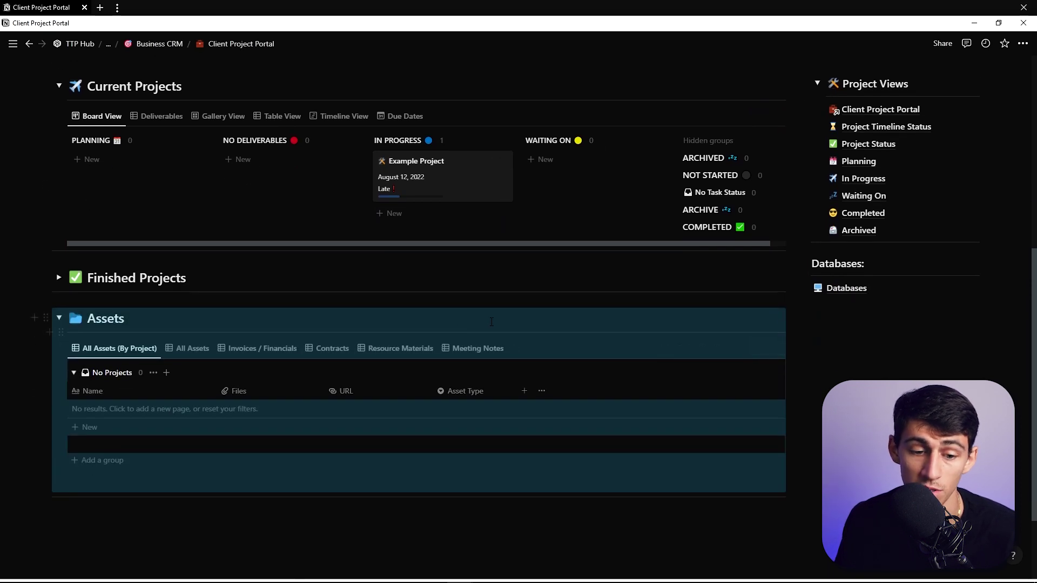
pyautogui.click(287, 349)
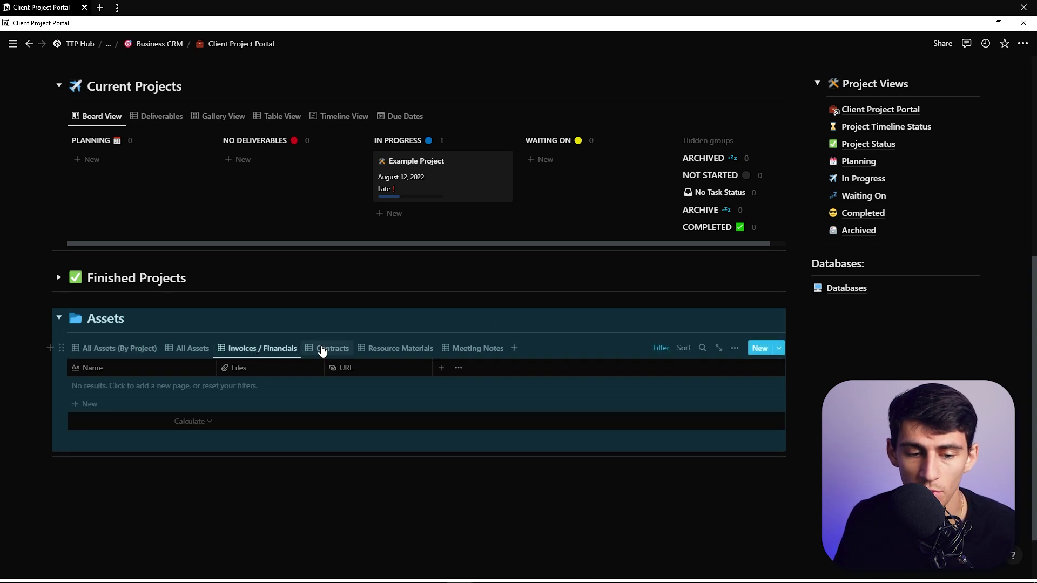
pyautogui.click(324, 349)
pyautogui.click(417, 348)
pyautogui.click(470, 348)
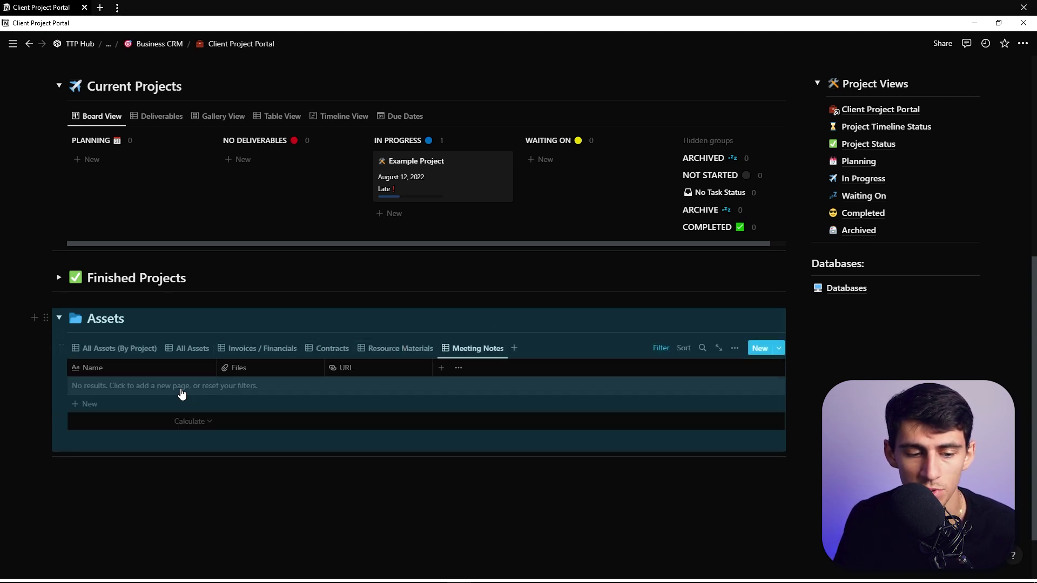
# Add an untitled Meeting Notes asset, keep its Asset Type, and preview Example Project.
pyautogui.click(181, 389)
pyautogui.click(206, 381)
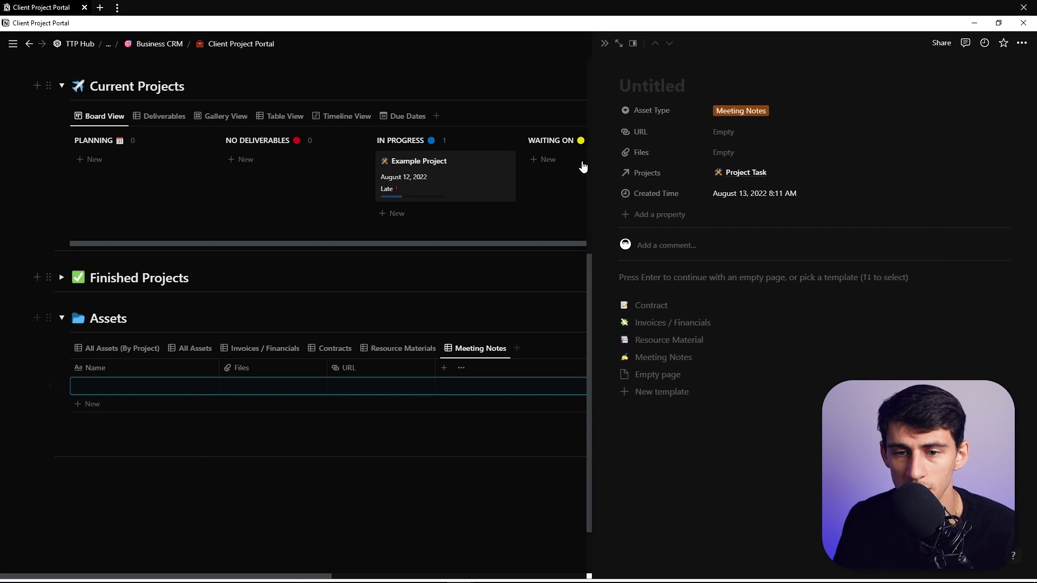
pyautogui.click(784, 111)
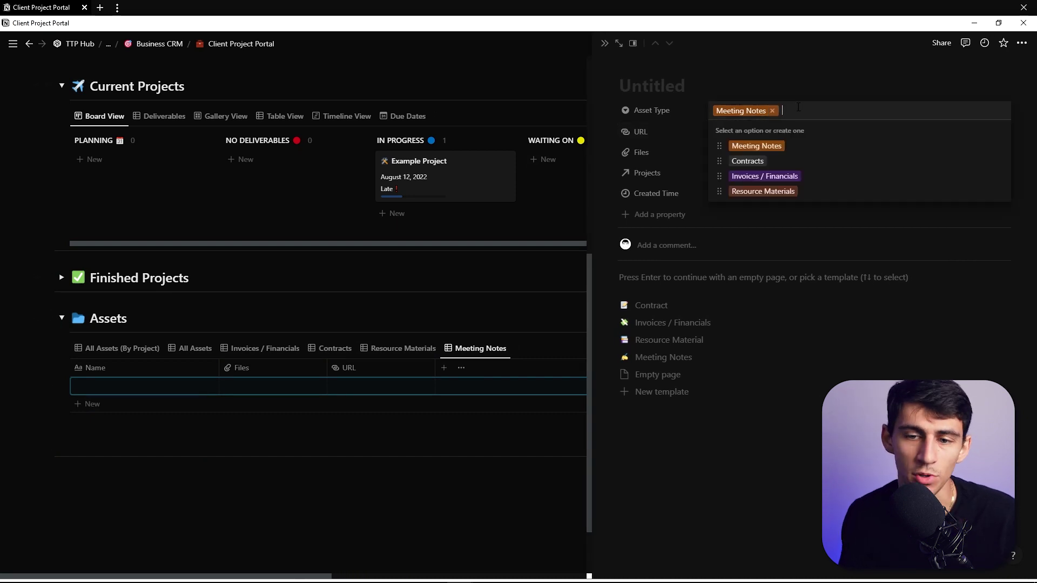
pyautogui.press('Escape')
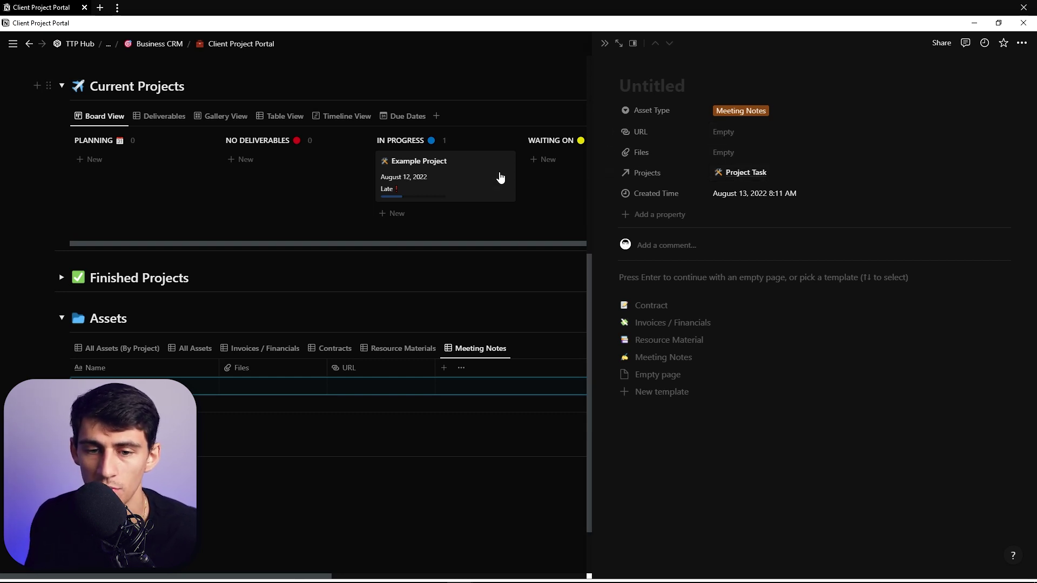
pyautogui.click(499, 177)
pyautogui.scroll(-3, 701, 301)
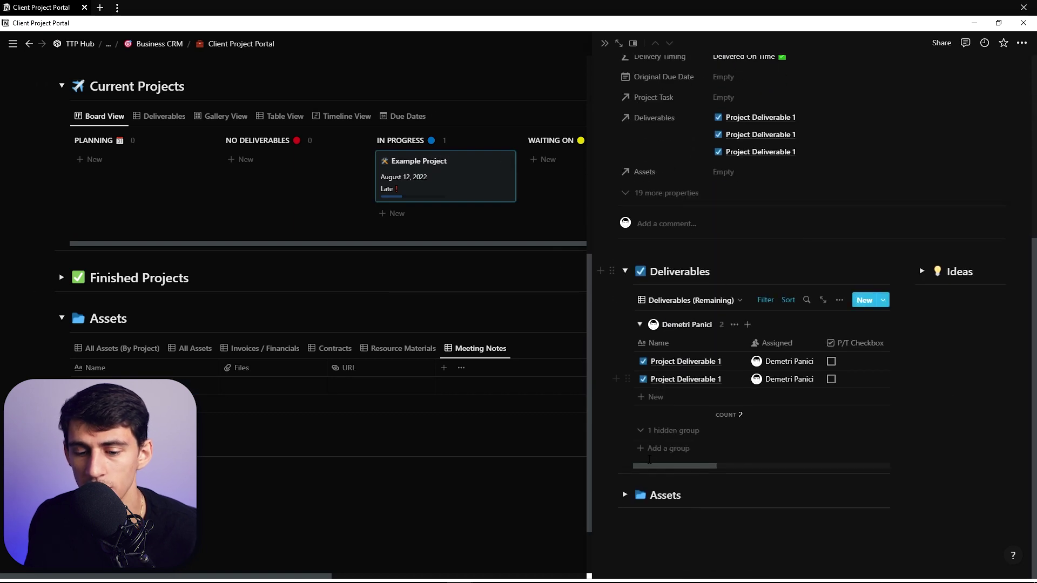
# Add an Invoices / Financials asset named invoice 1 to Example Project and return to the portal.
pyautogui.click(624, 495)
pyautogui.scroll(-3, 770, 275)
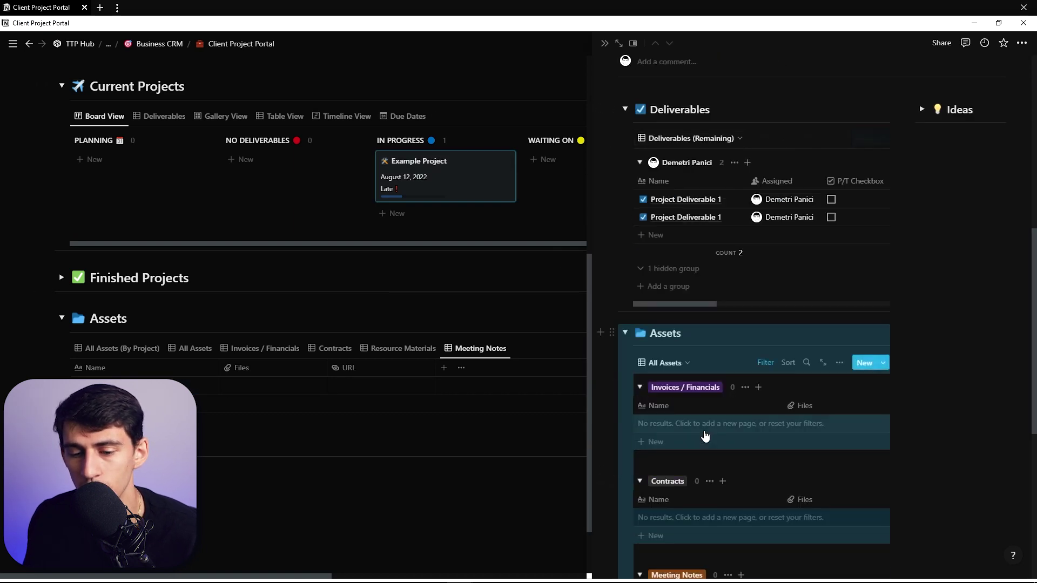
pyautogui.click(702, 425)
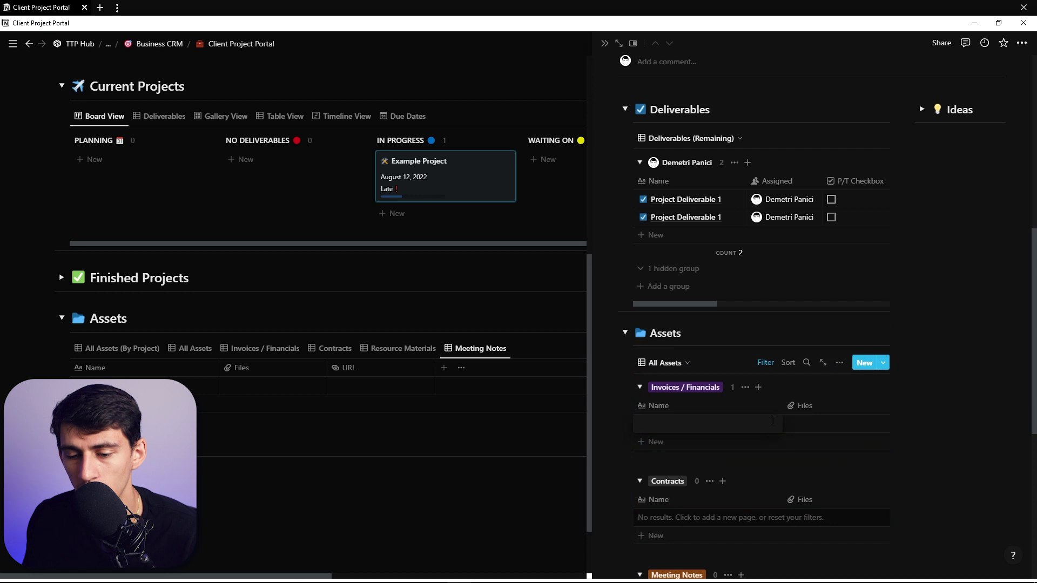
pyautogui.click(765, 362)
pyautogui.click(711, 387)
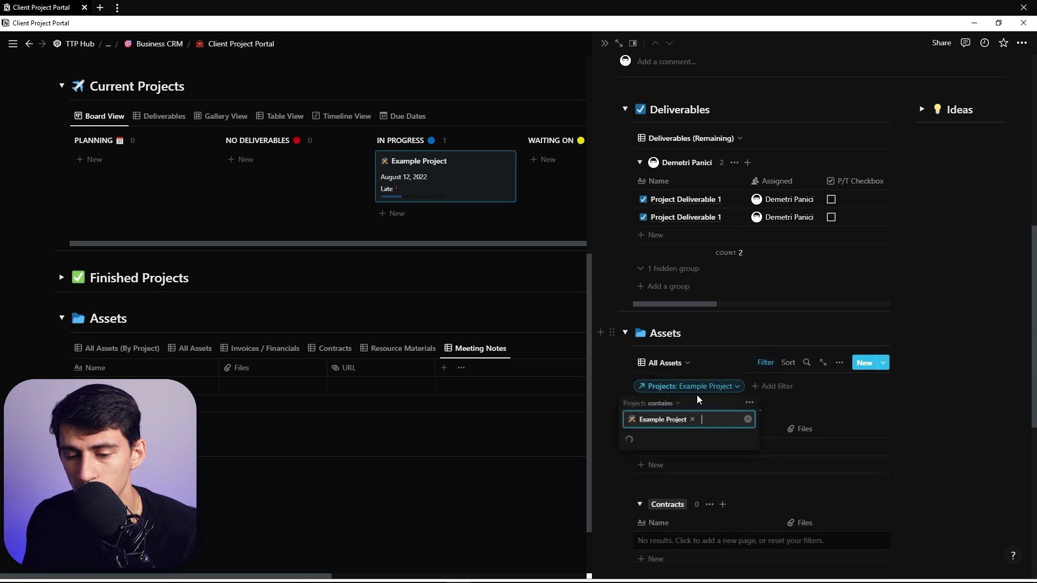
pyautogui.click(883, 428)
pyautogui.click(716, 445)
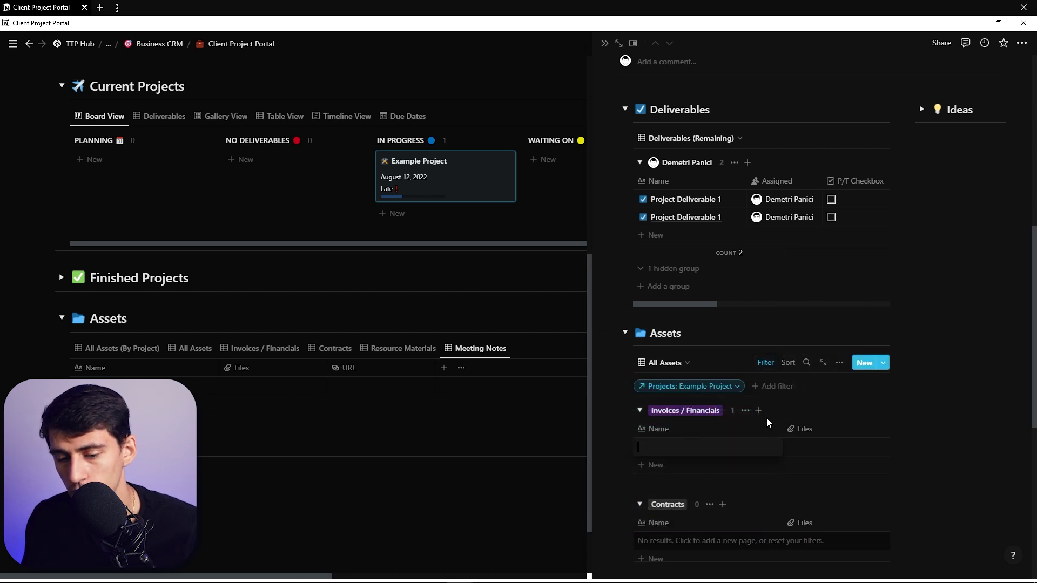
pyautogui.write('invoice 1')
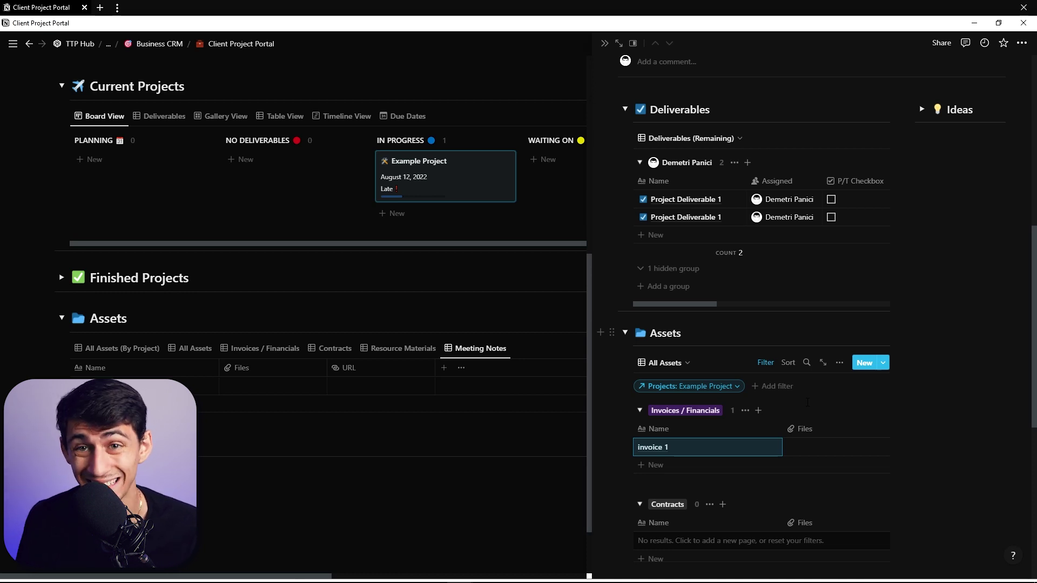
pyautogui.click(603, 43)
pyautogui.scroll(5, 687, 231)
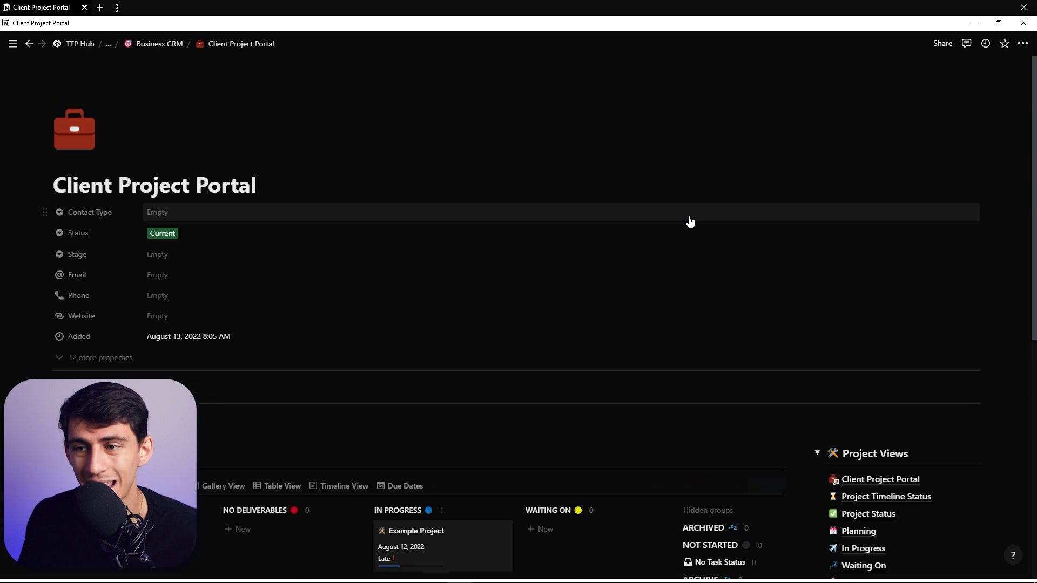
pyautogui.scroll(-1, 689, 222)
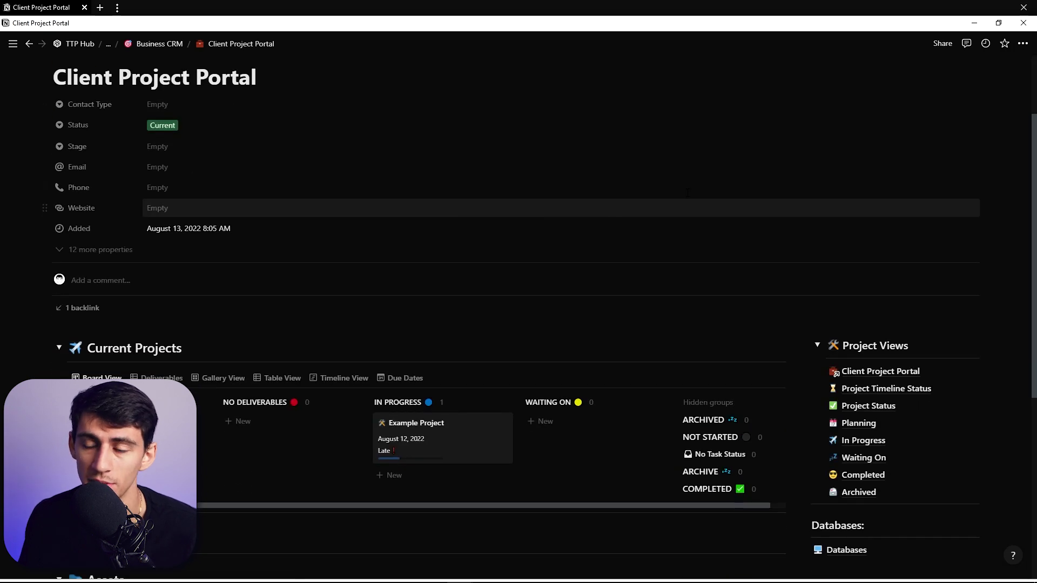
# Review the portal page's Share settings before reopening Example Project.
pyautogui.click(942, 43)
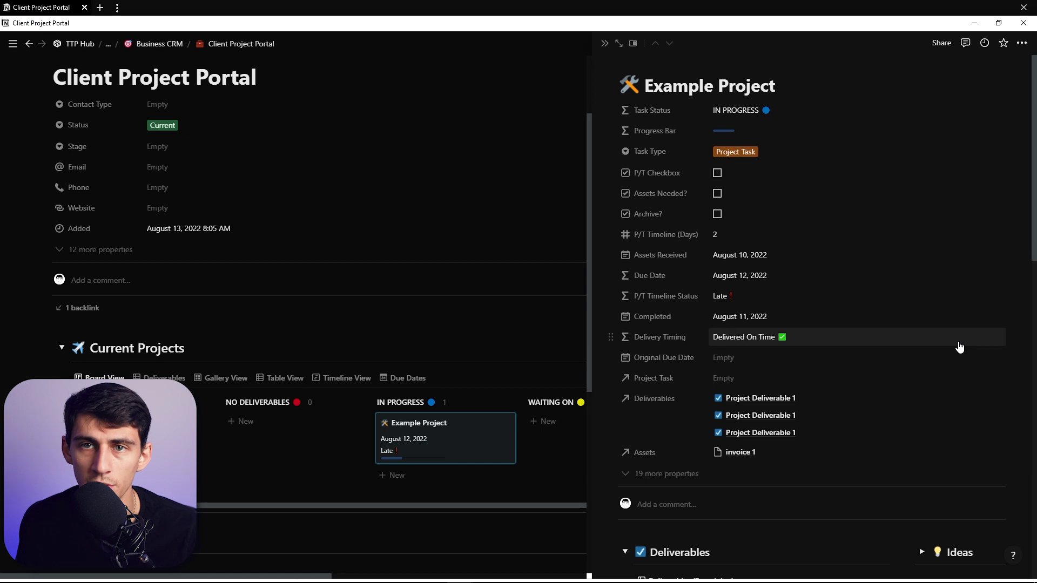
pyautogui.click(734, 110)
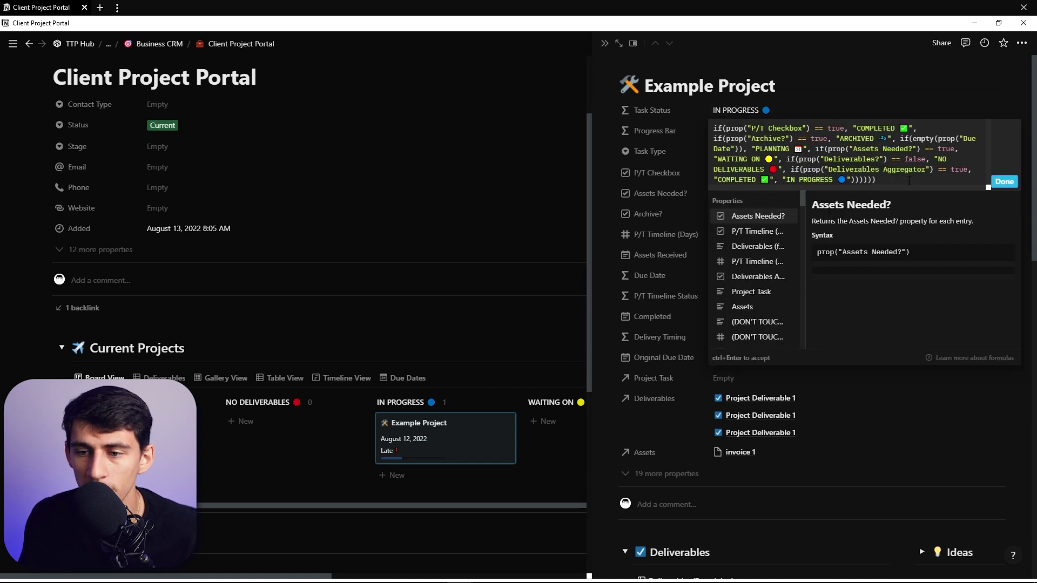
pyautogui.click(1003, 181)
pyautogui.click(843, 296)
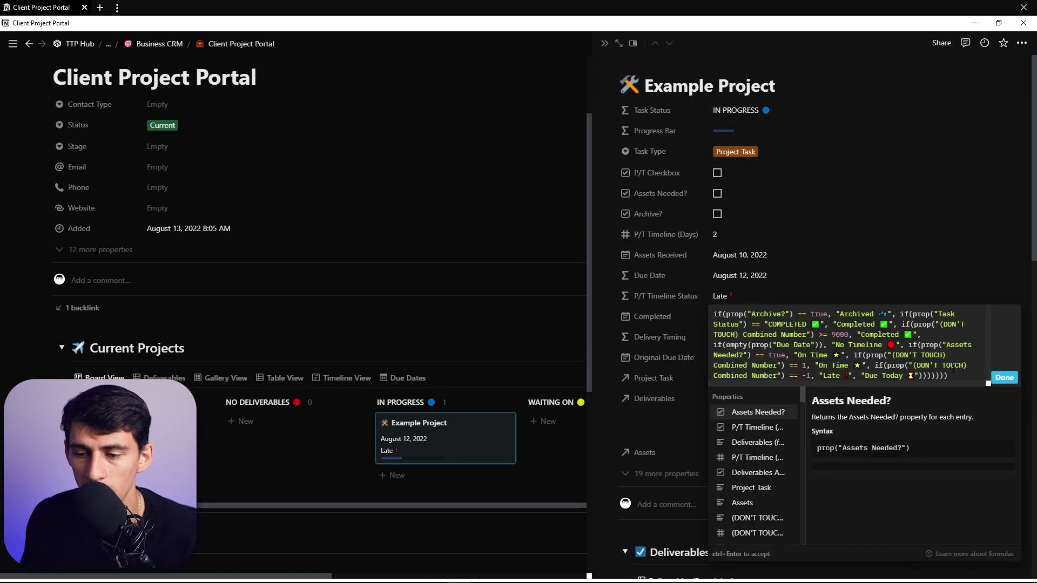
pyautogui.click(1004, 378)
pyautogui.click(778, 337)
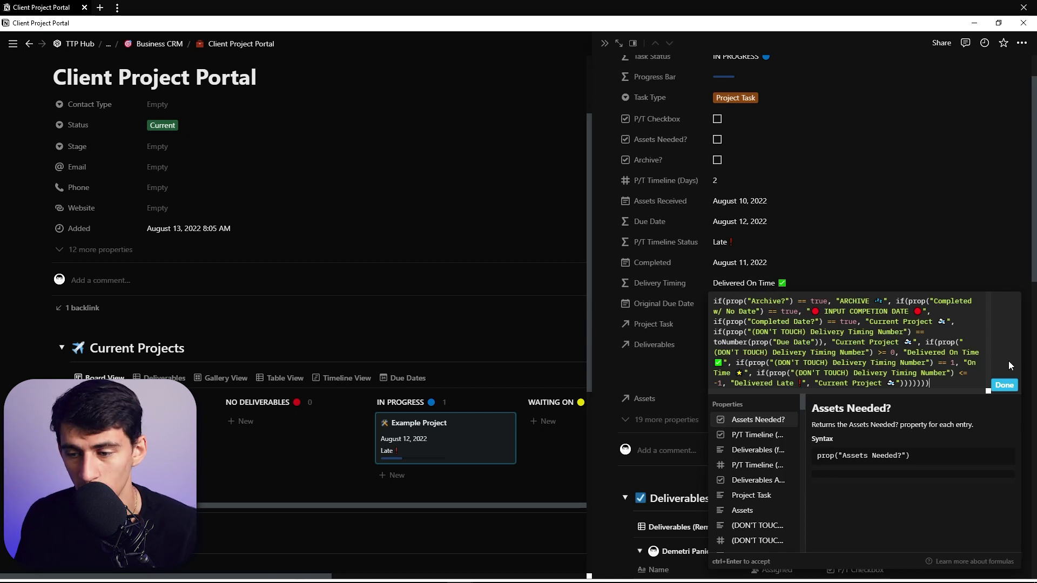
pyautogui.click(1003, 384)
pyautogui.click(666, 366)
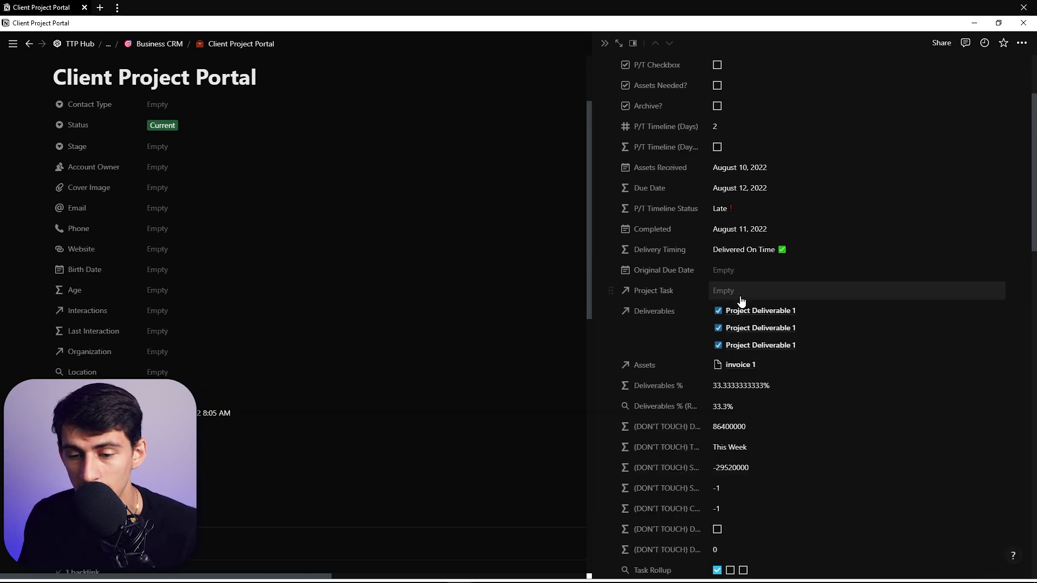
pyautogui.scroll(-1, 786, 313)
pyautogui.scroll(-1, 787, 312)
pyautogui.scroll(-1, 789, 310)
pyautogui.scroll(-1, 789, 308)
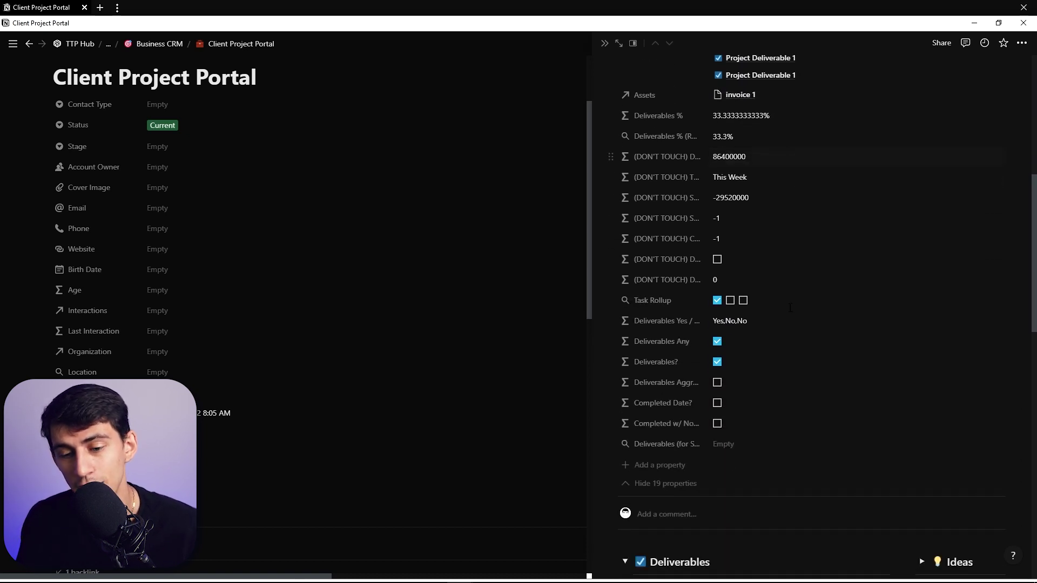
pyautogui.click(669, 490)
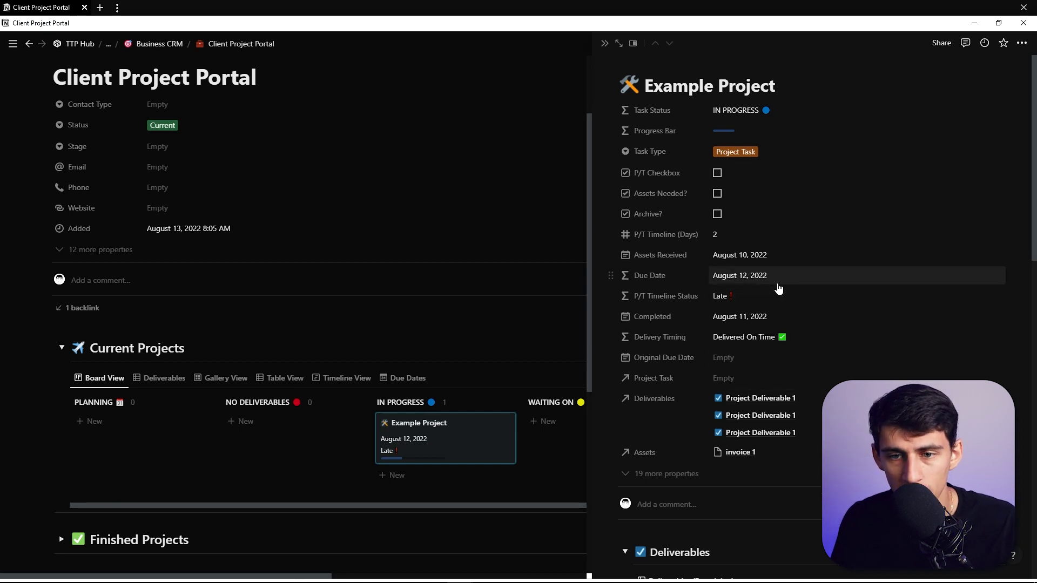
pyautogui.scroll(-1, 752, 326)
pyautogui.scroll(1, 725, 356)
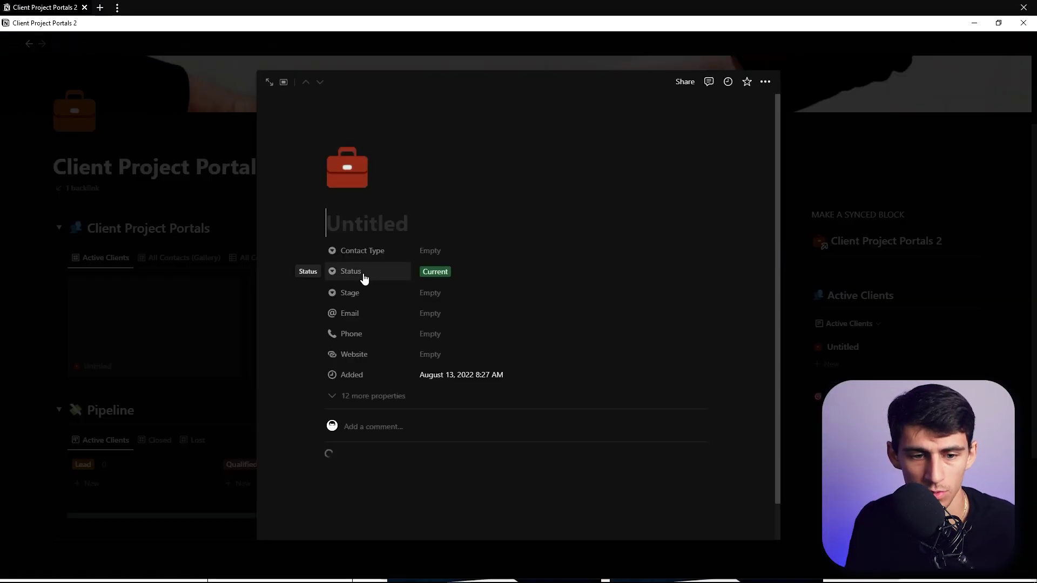
pyautogui.write('New Client Con')
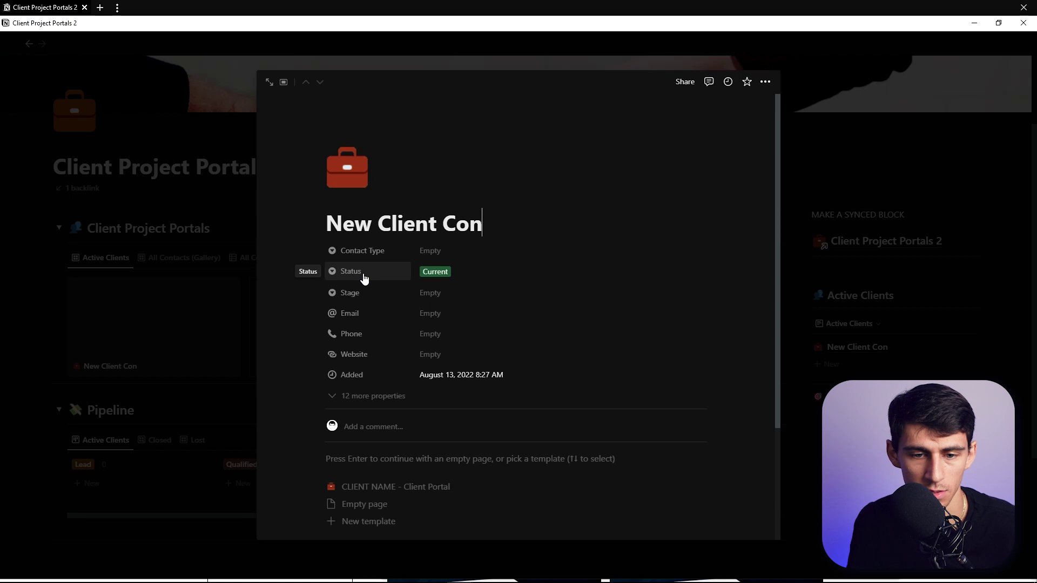
pyautogui.write('tact Name')
# Apply the client portal template to John Doe and set Contact Type Client, Stage Closed.
pyautogui.hotkey('ctrl', 'a')
pyautogui.write('J')
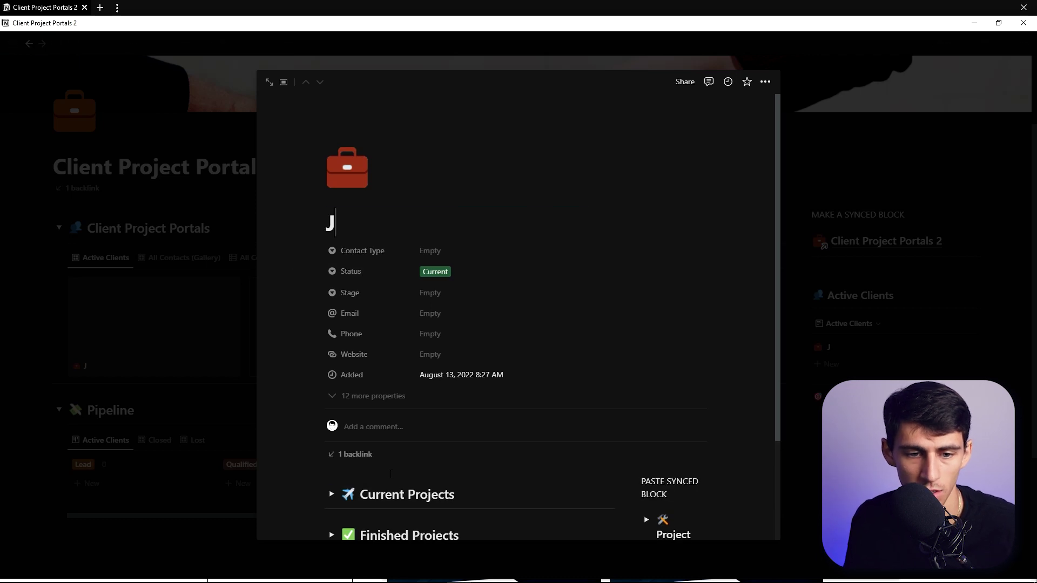
pyautogui.write('ohn Doe')
pyautogui.click(441, 253)
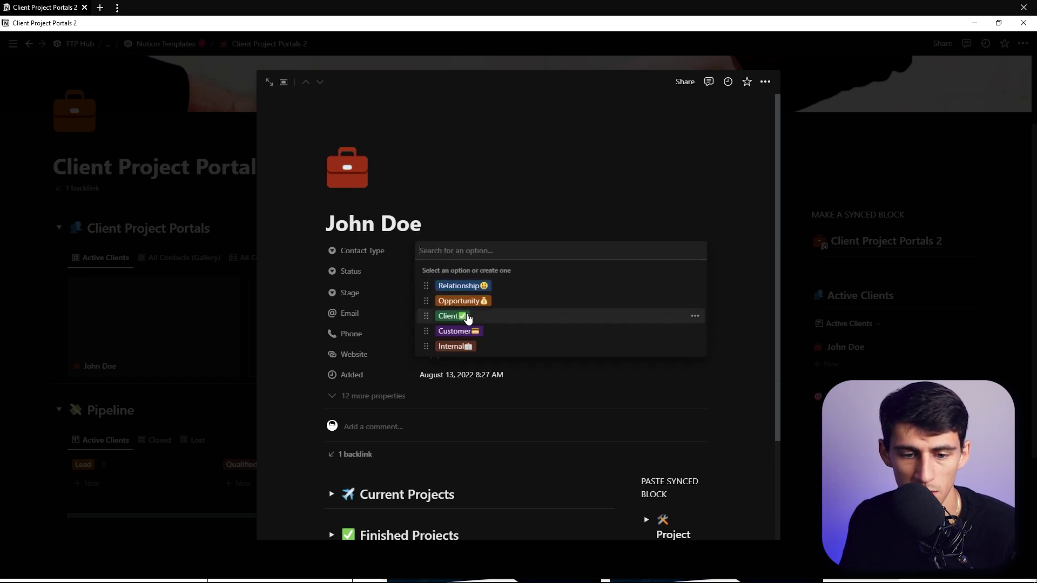
pyautogui.click(468, 317)
pyautogui.click(431, 293)
pyautogui.click(429, 356)
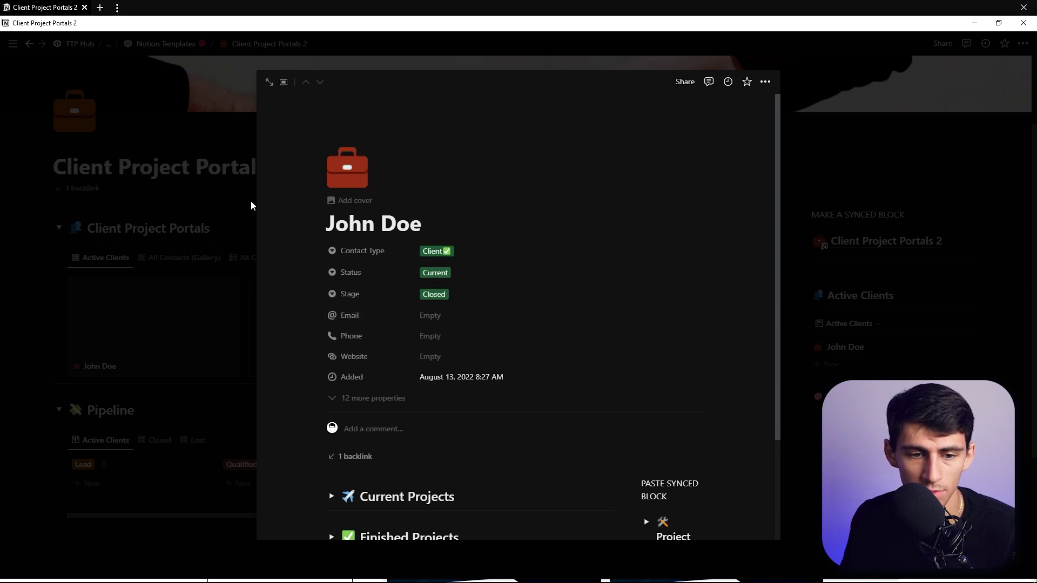
# Give John Doe's page a cover and return to the portal.
pyautogui.click(347, 200)
pyautogui.press('Escape')
pyautogui.scroll(-2, 714, 351)
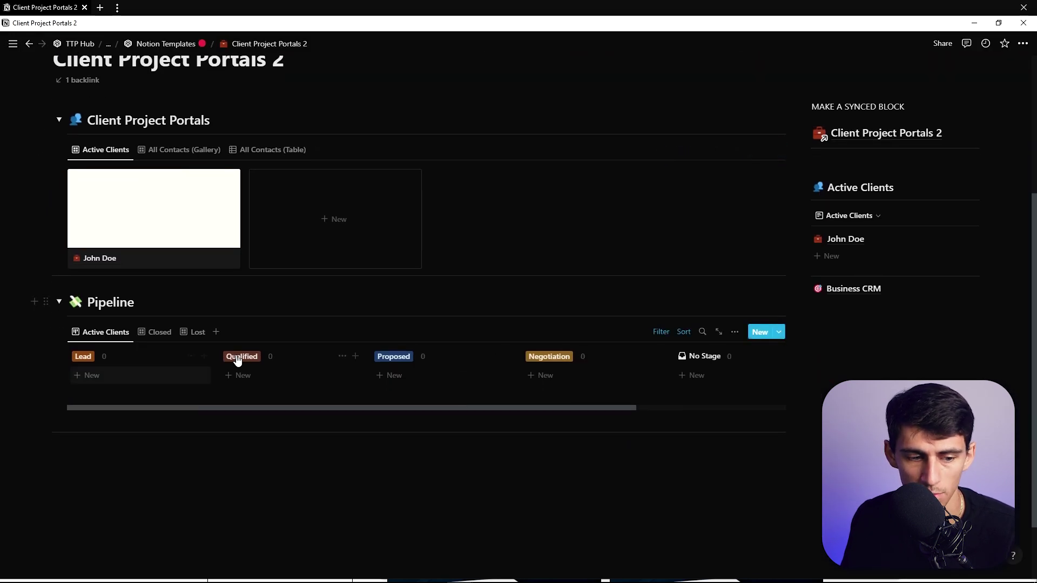
# Add Jane Fonda as a new card in the Pipeline board's Lead column.
pyautogui.click(96, 377)
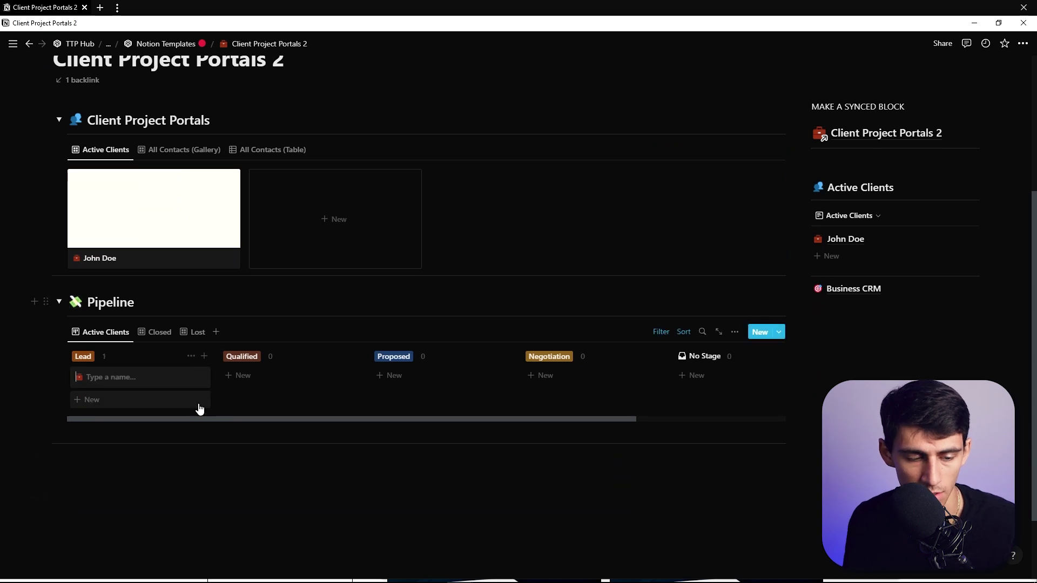
pyautogui.write('Examp')
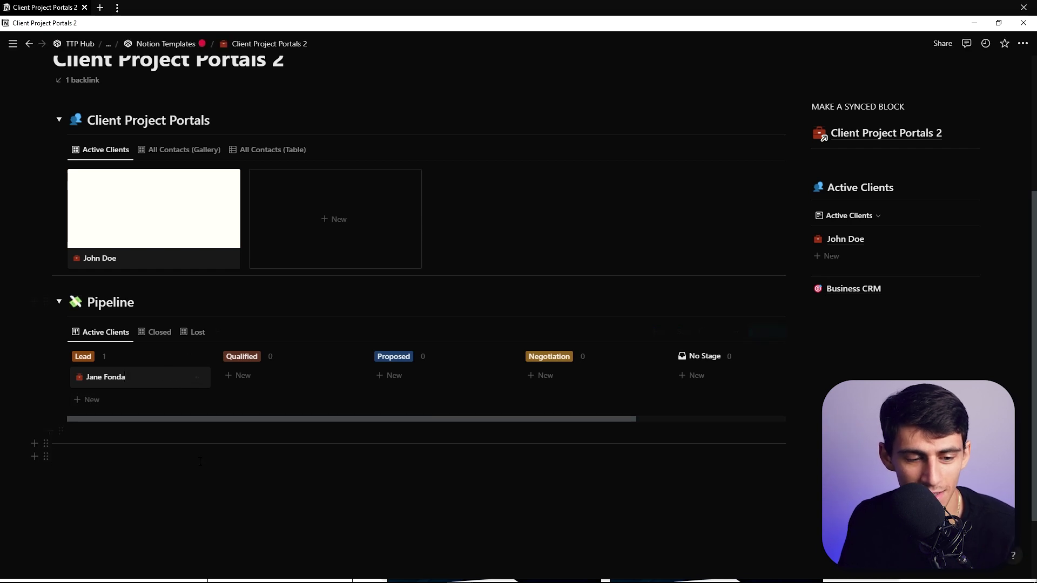
pyautogui.press('Escape')
pyautogui.moveTo(173, 382)
pyautogui.mouseDown()
pyautogui.moveTo(277, 384)
pyautogui.moveTo(188, 378)
pyautogui.mouseUp()
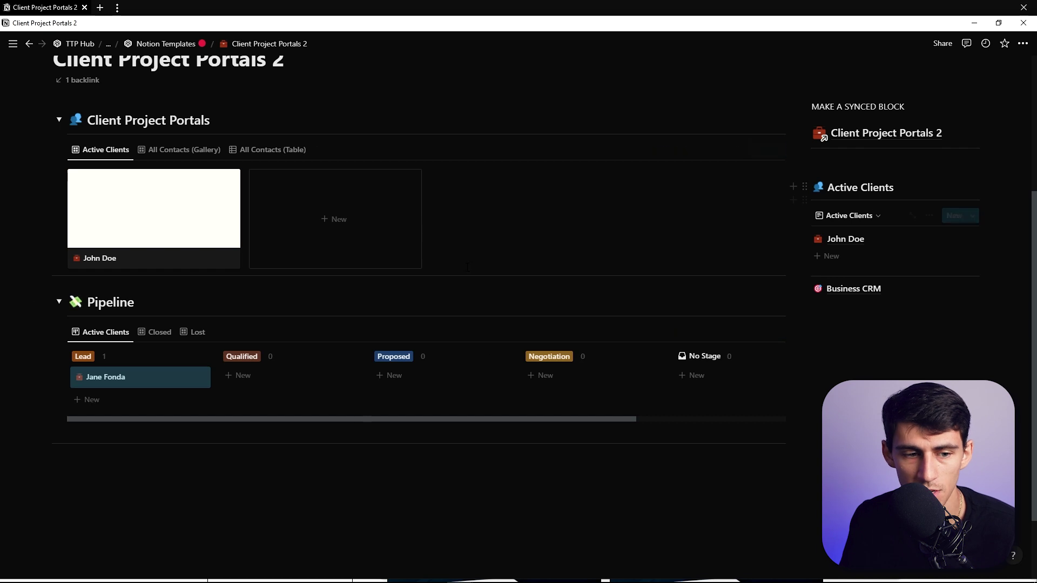
pyautogui.moveTo(913, 231)
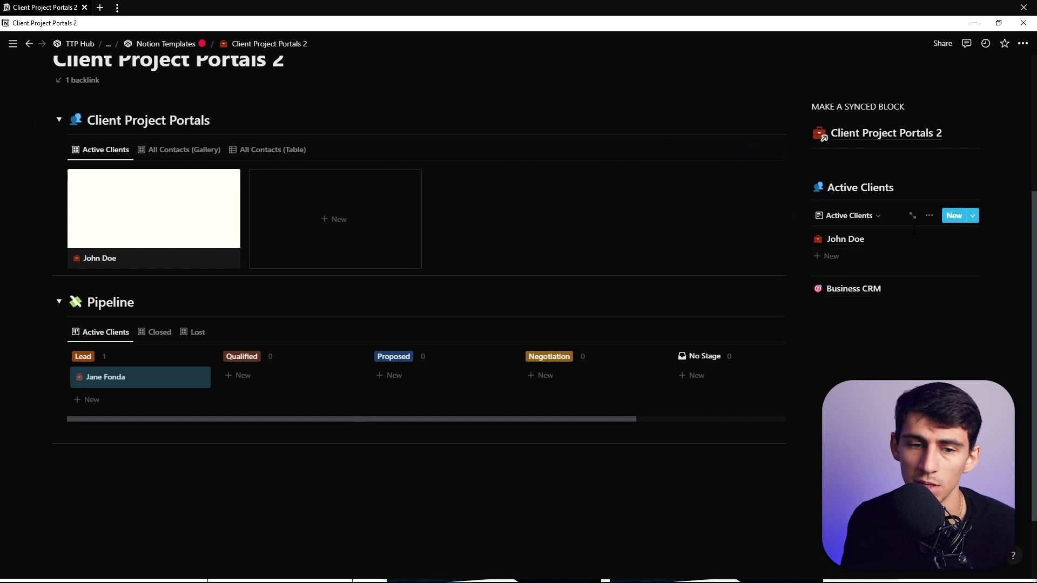
pyautogui.scroll(2, 909, 229)
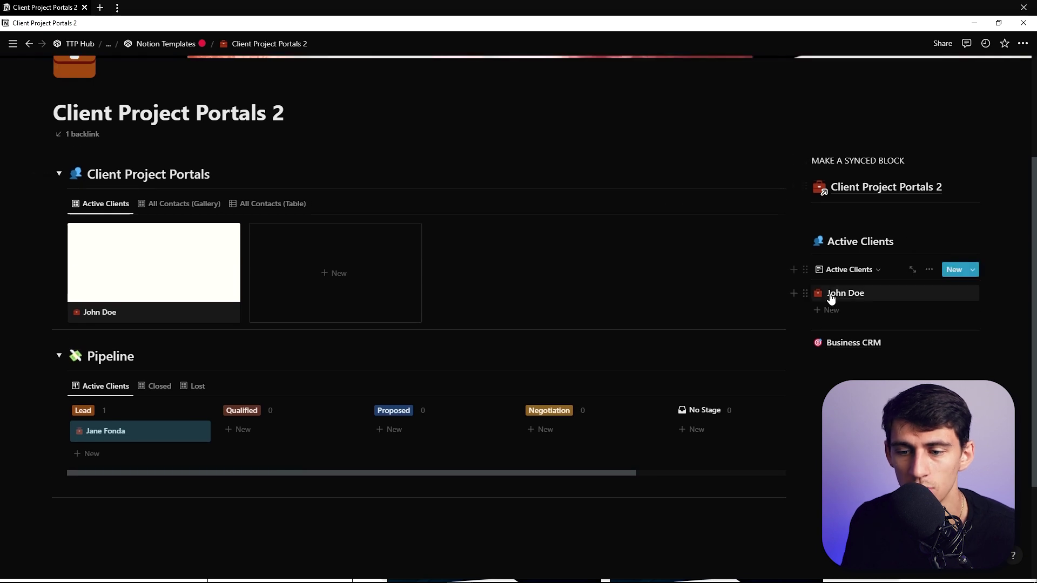
# Turn the sidebar navigation into a synced block and copy its sync link.
pyautogui.click(802, 161)
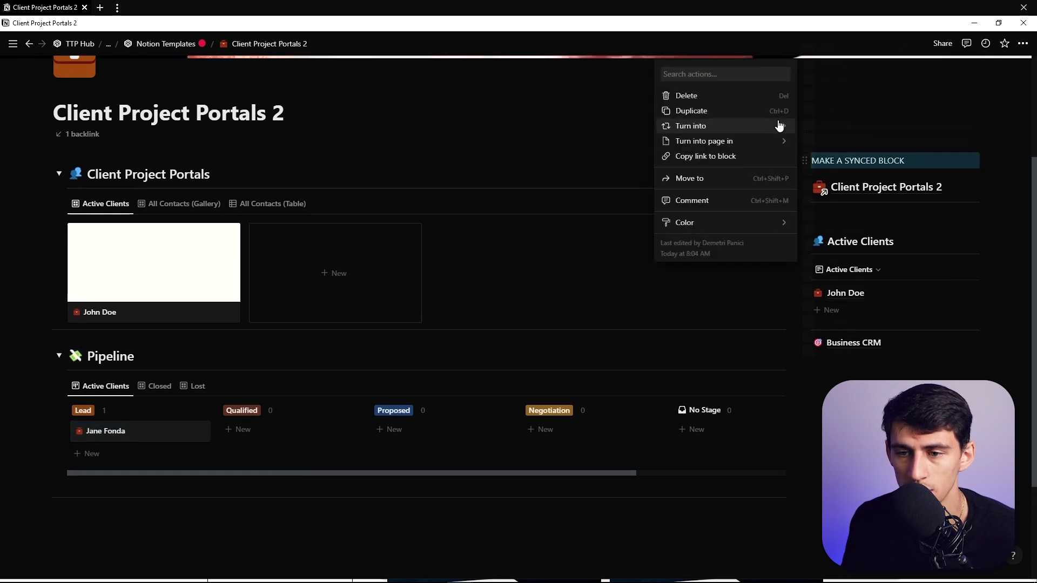
pyautogui.click(855, 242)
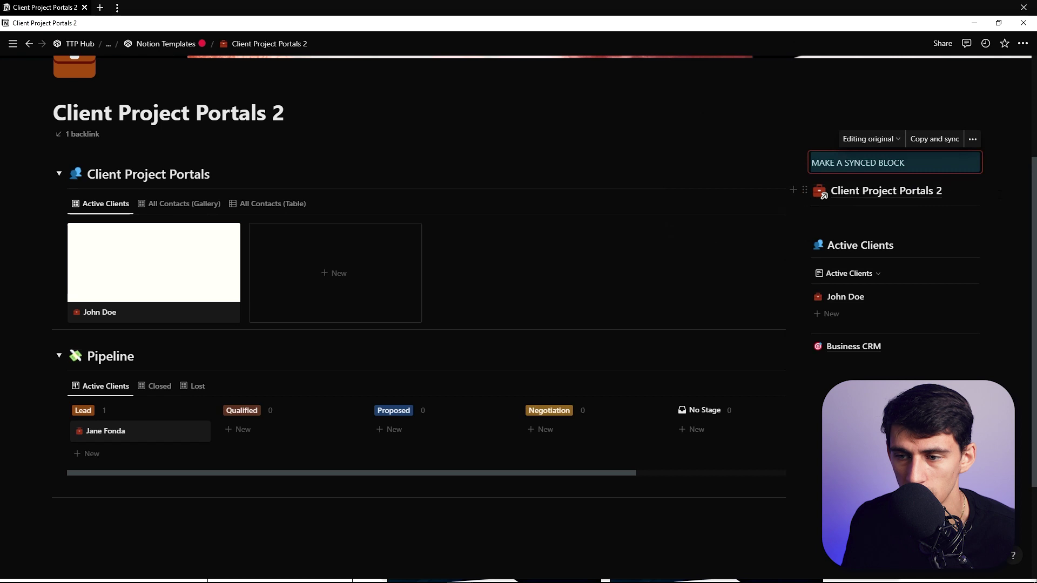
pyautogui.moveTo(885, 324); pyautogui.dragTo(828, 163)
pyautogui.press('BackSpace')
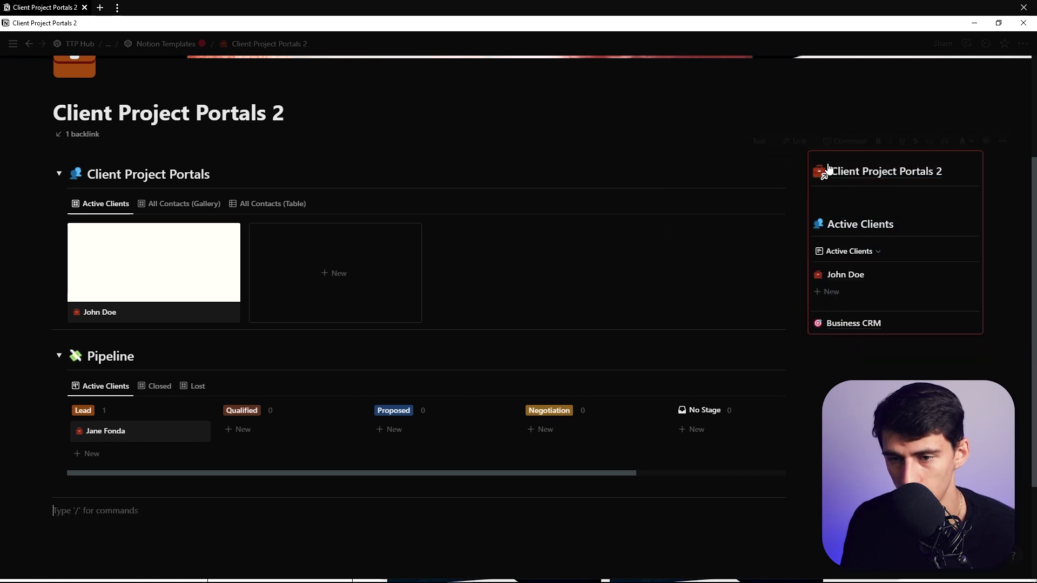
pyautogui.click(802, 166)
pyautogui.click(673, 157)
# Replace the PASTE SYNCED BLOCK placeholder on John Doe's page with the synced navigation block.
pyautogui.click(146, 272)
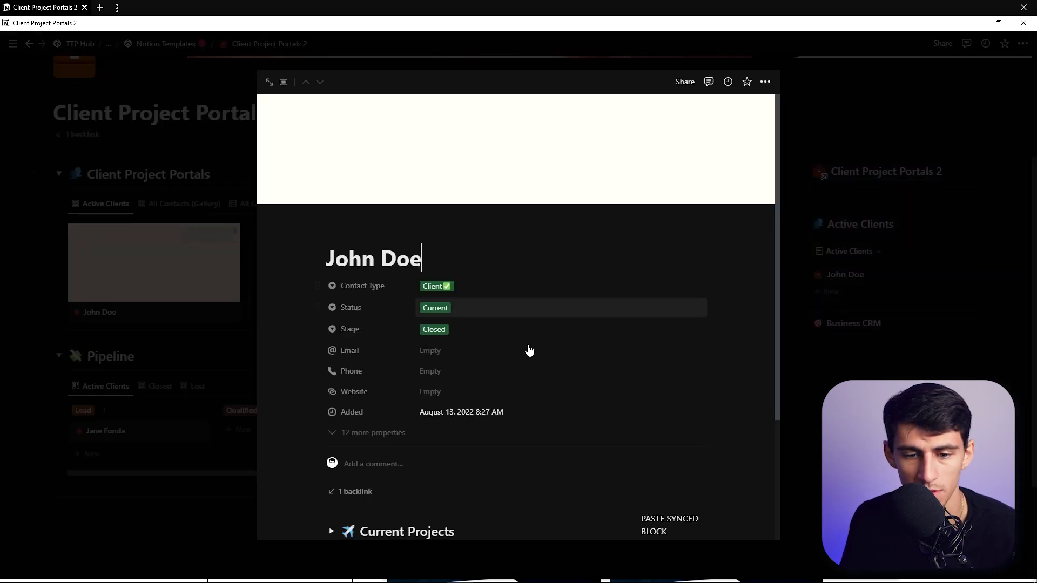
pyautogui.scroll(-3, 669, 375)
pyautogui.tripleClick(652, 354)
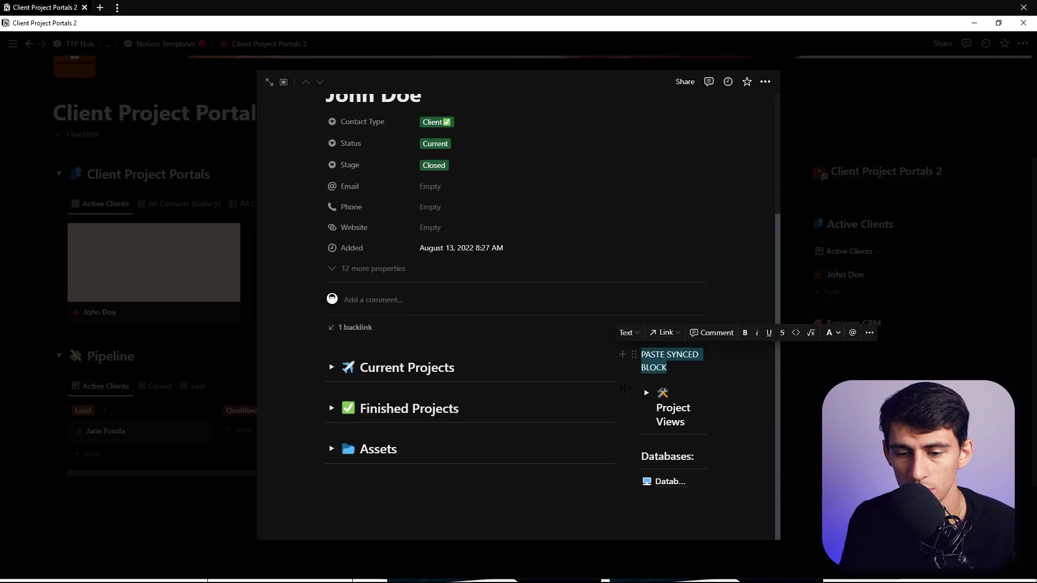
pyautogui.hotkey('ctrl', 'v')
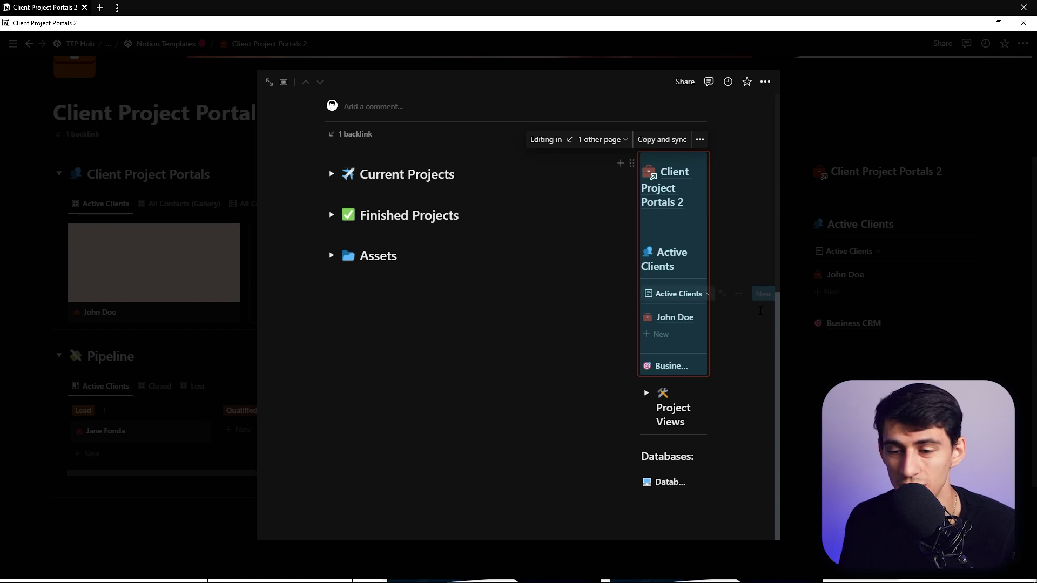
pyautogui.press('Escape')
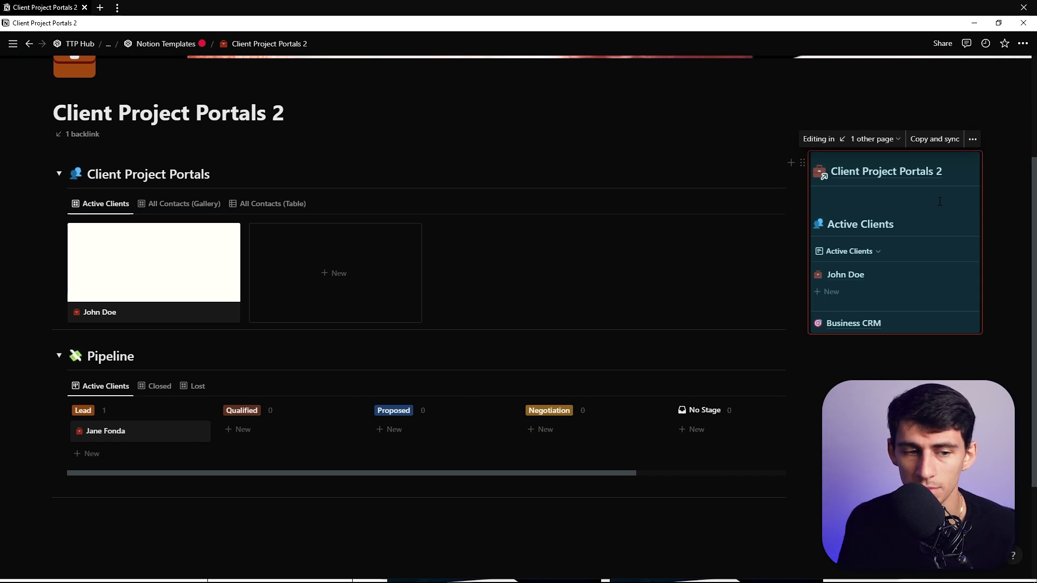
# Check John Doe's page, then review the Active Clients view's layout settings.
pyautogui.click(188, 272)
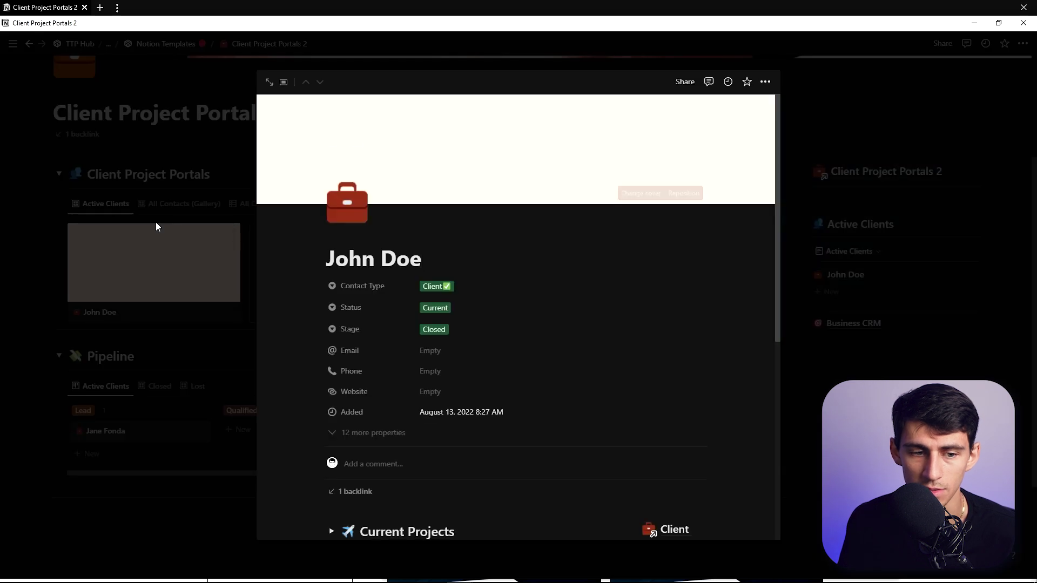
pyautogui.click(157, 224)
pyautogui.click(734, 203)
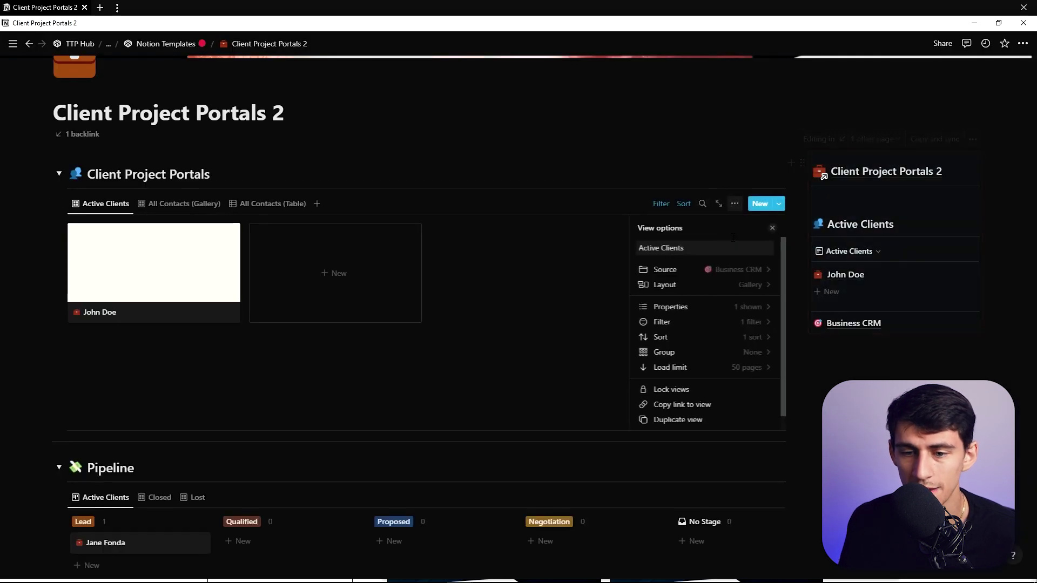
pyautogui.click(713, 288)
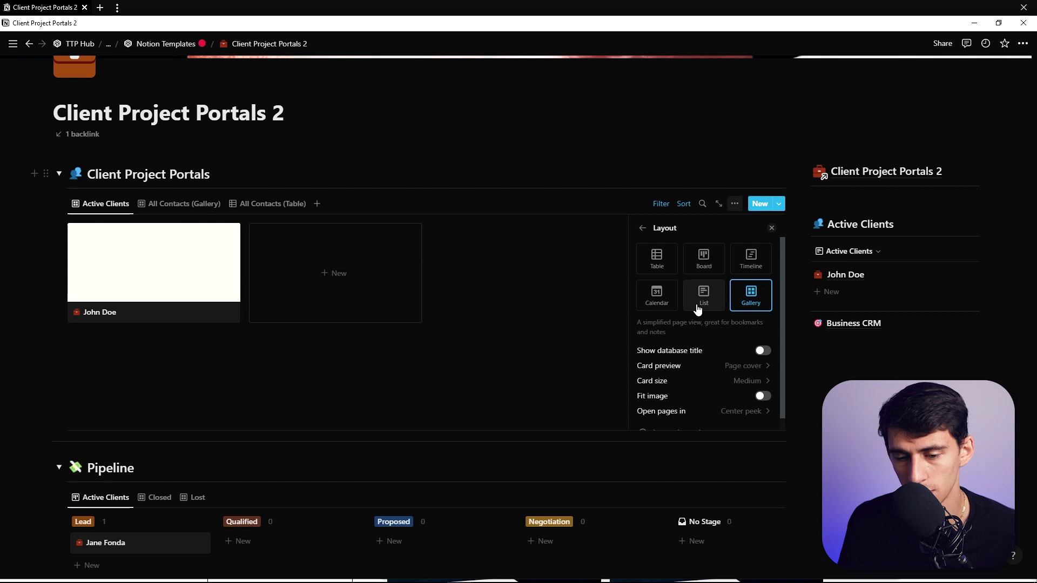
pyautogui.click(641, 228)
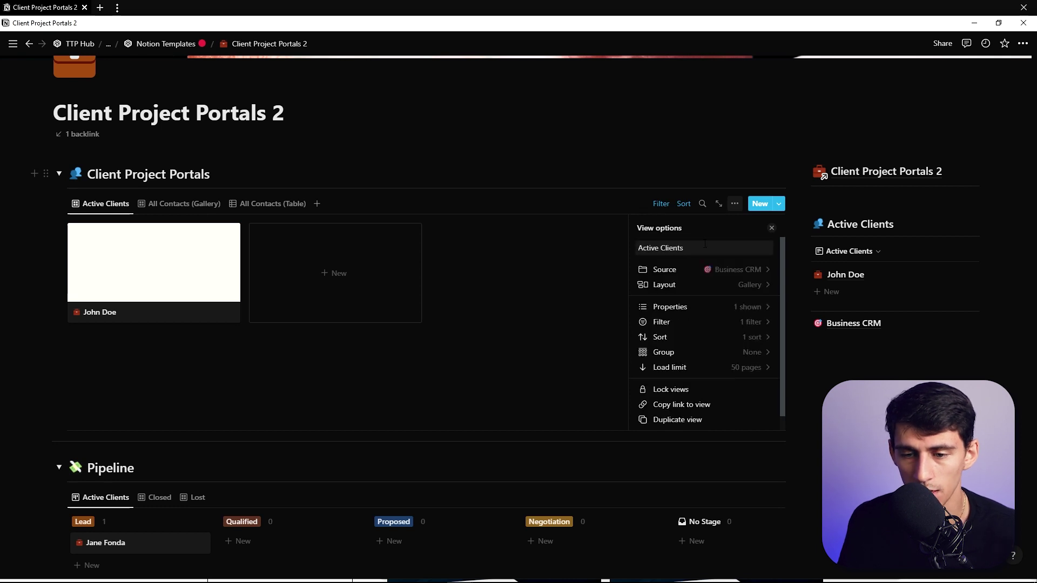
pyautogui.click(742, 289)
pyautogui.scroll(-1, 738, 387)
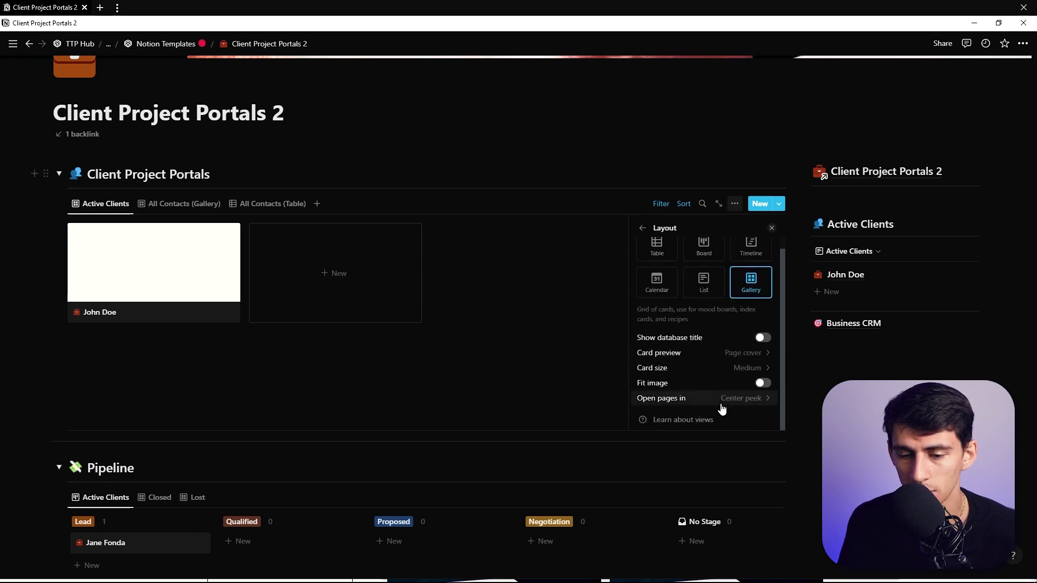
# Set Active Clients to open pages as Full page and return to Client Project Portals 2.
pyautogui.click(720, 401)
pyautogui.click(679, 506)
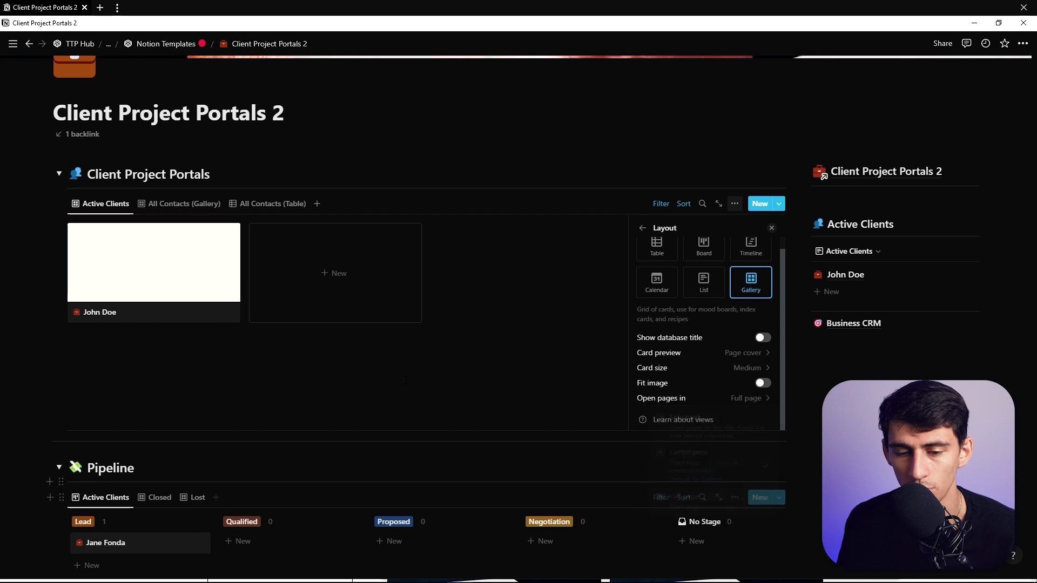
pyautogui.click(186, 312)
pyautogui.scroll(-5, 295, 305)
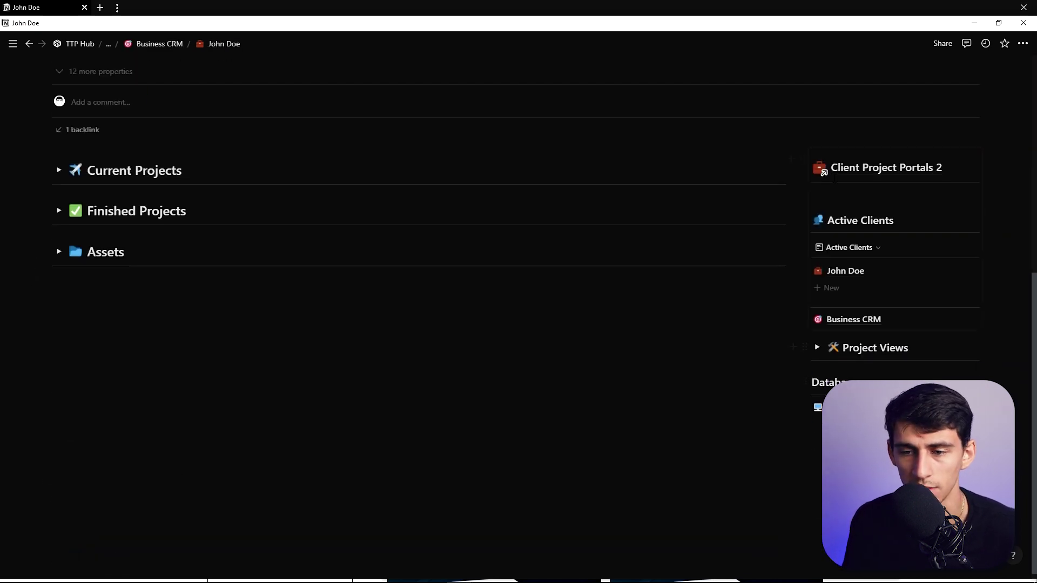
pyautogui.click(851, 177)
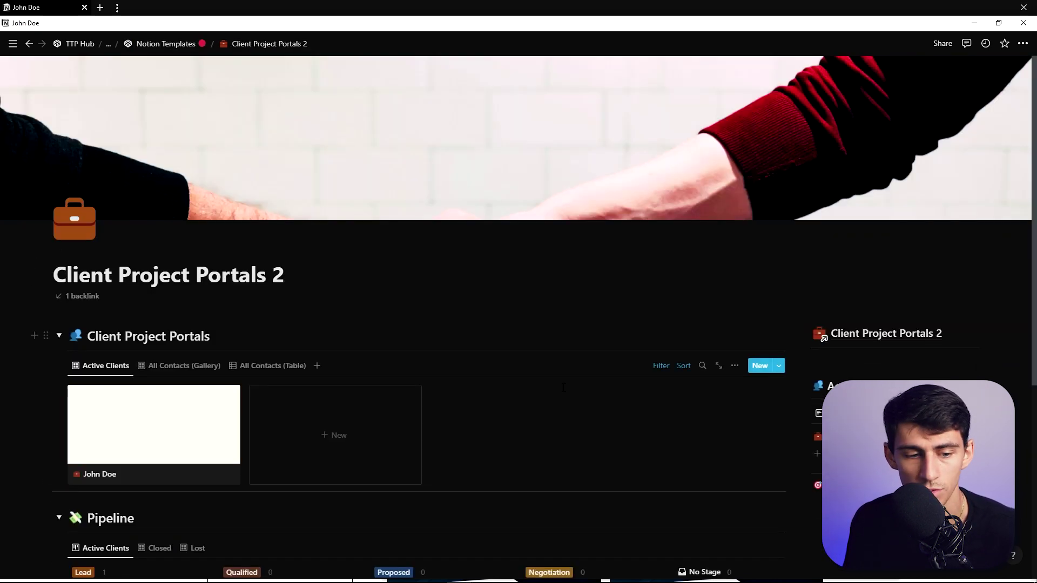
pyautogui.scroll(-3, 562, 387)
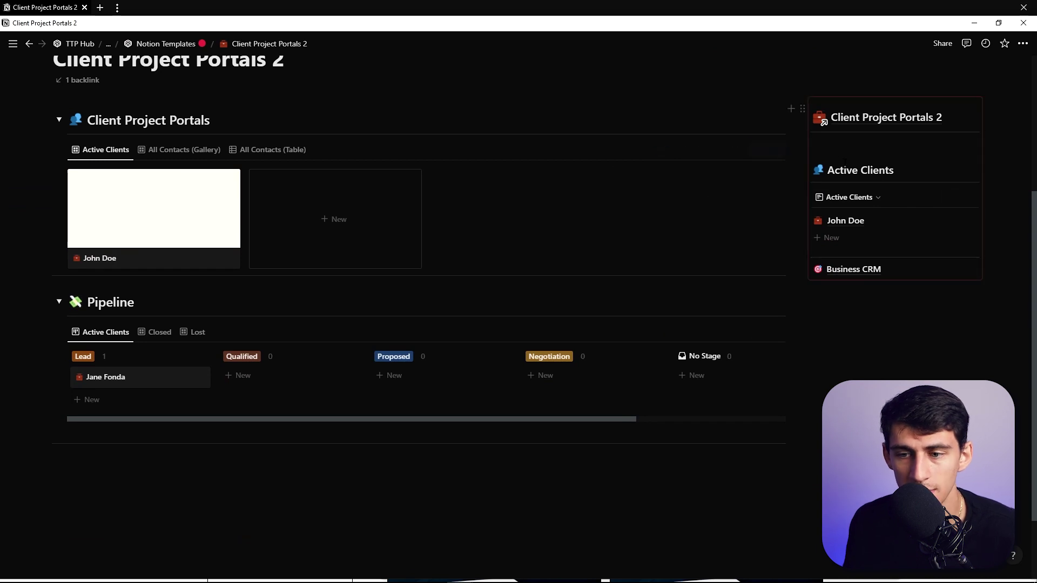
pyautogui.moveTo(845, 220)
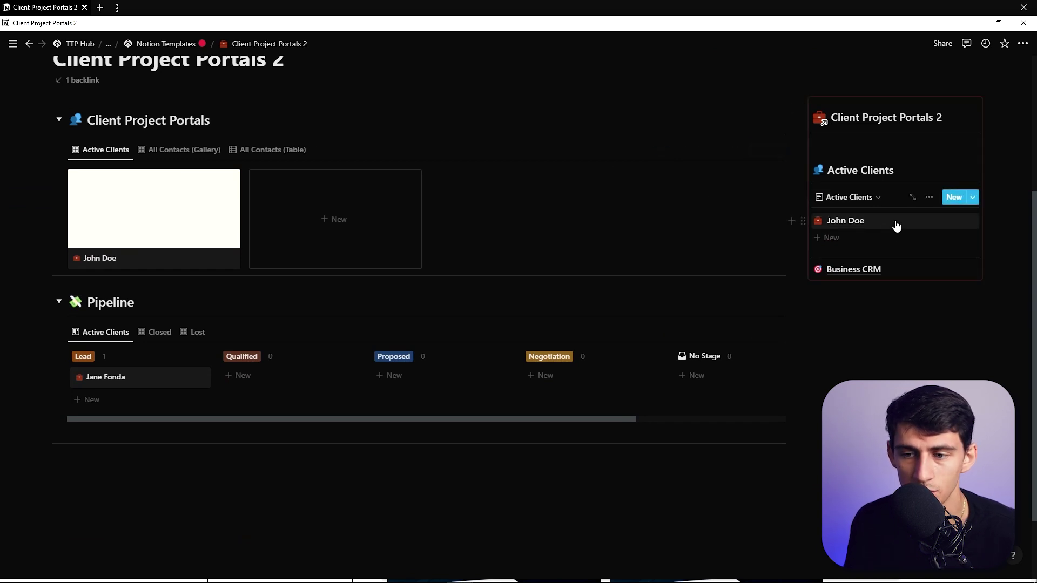
# Preview John Doe from the synced Active Clients list and review its layout settings.
pyautogui.click(847, 220)
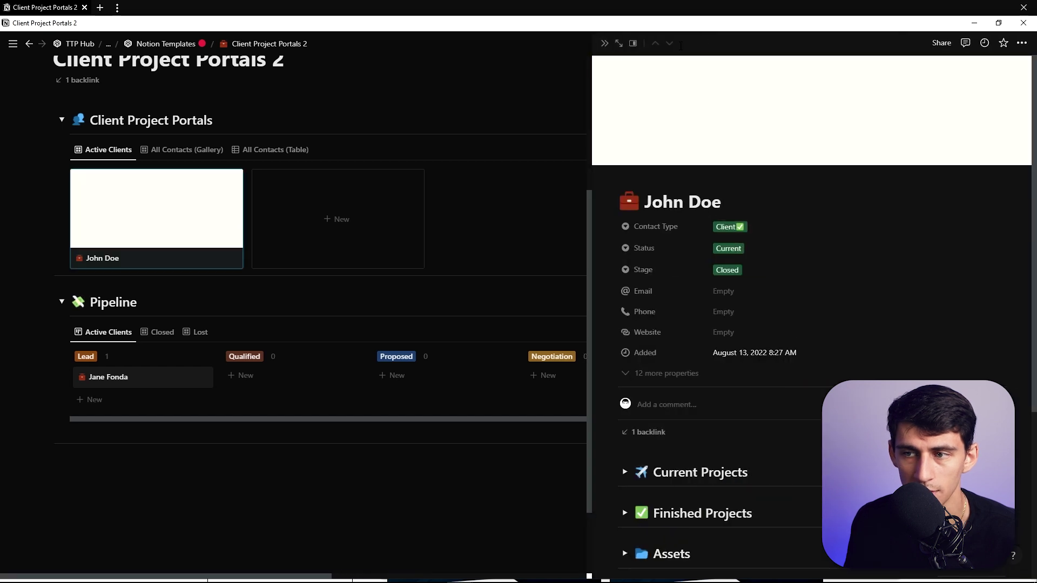
pyautogui.click(601, 43)
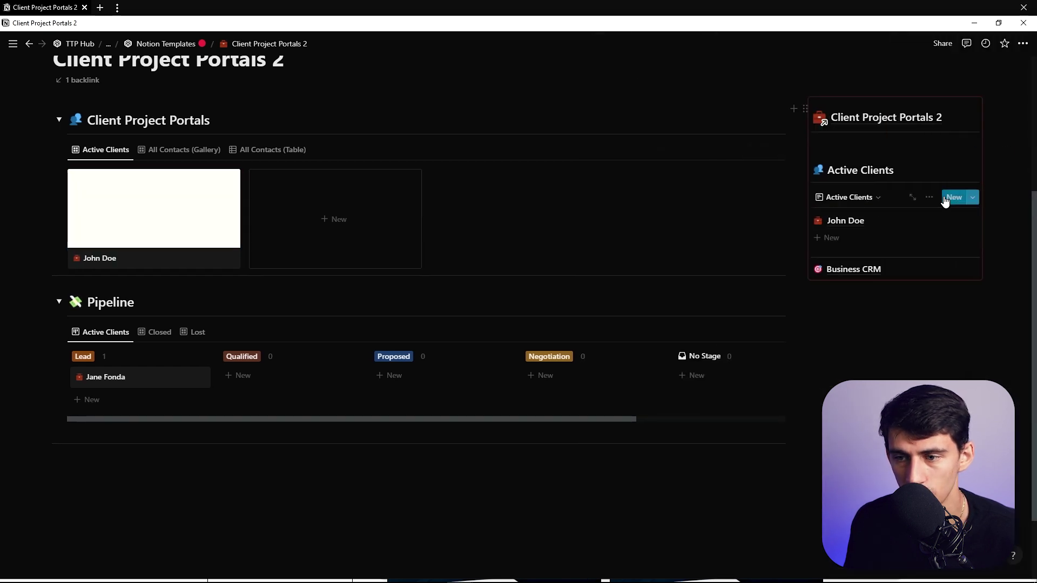
pyautogui.click(929, 197)
pyautogui.click(876, 277)
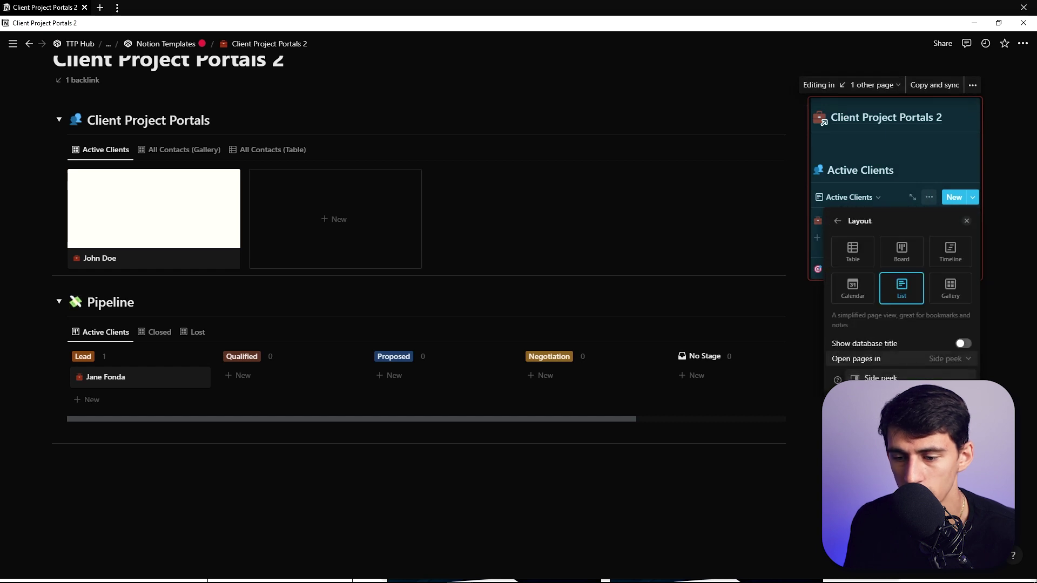
pyautogui.click(800, 527)
# Open John Doe's page in full, then start a new client in the Active Clients list.
pyautogui.click(850, 220)
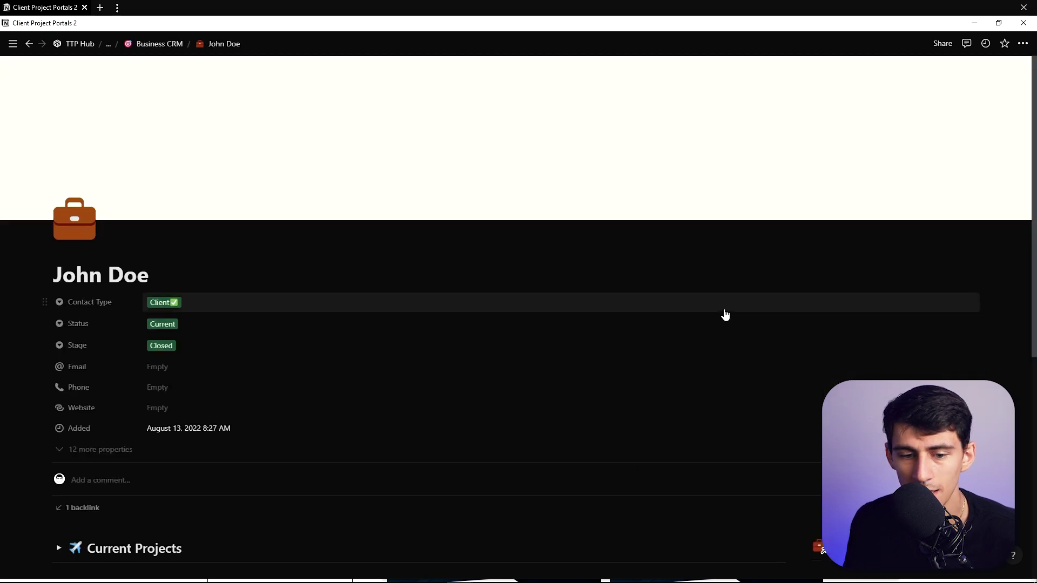
pyautogui.scroll(-3, 810, 325)
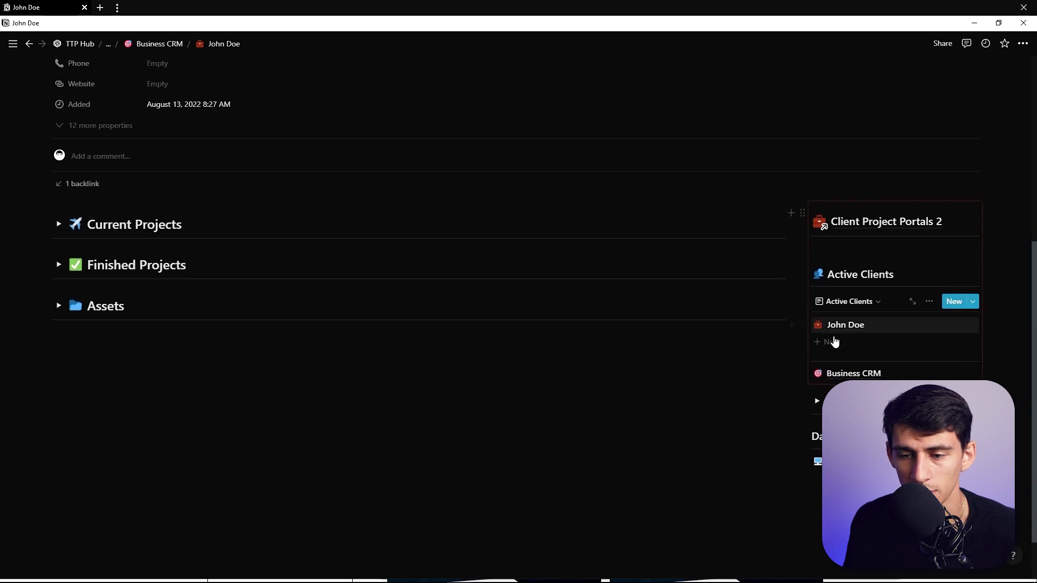
pyautogui.click(827, 342)
pyautogui.write('New Cl')
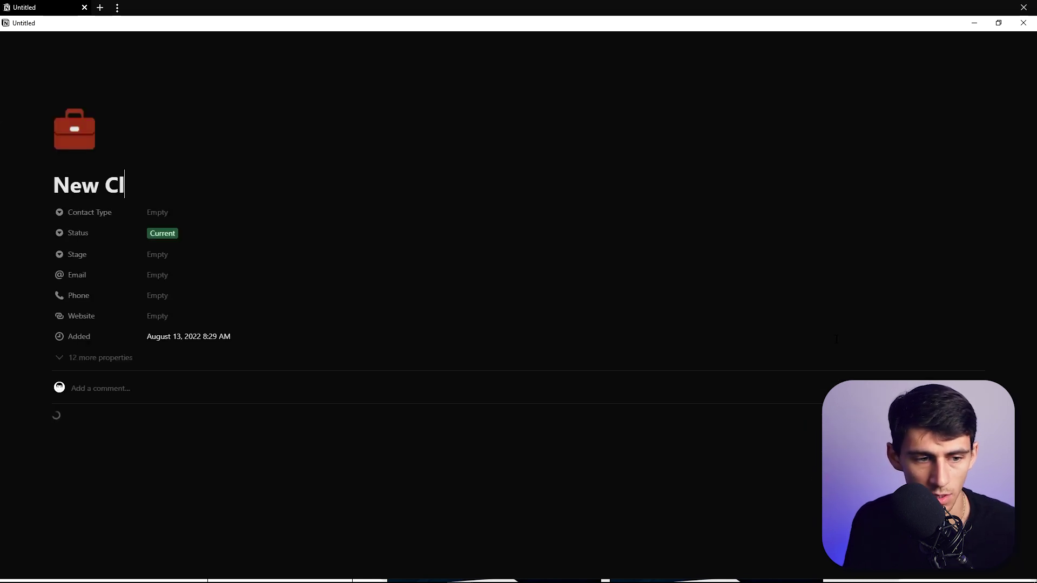
pyautogui.write('ient')
# Set the New Client page to Contact Type Client and Stage Closed.
pyautogui.click(158, 212)
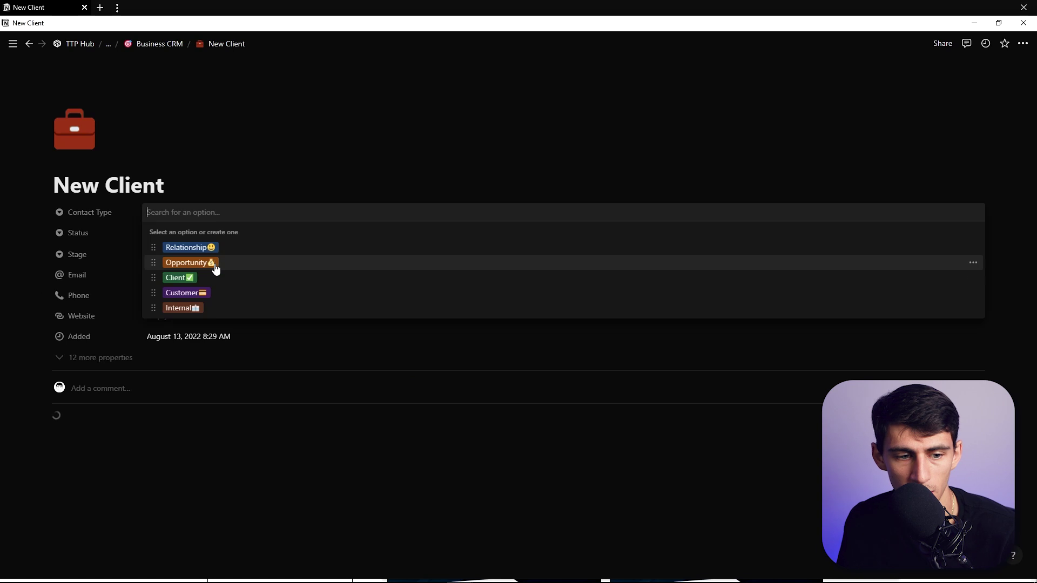
pyautogui.click(182, 277)
pyautogui.click(174, 256)
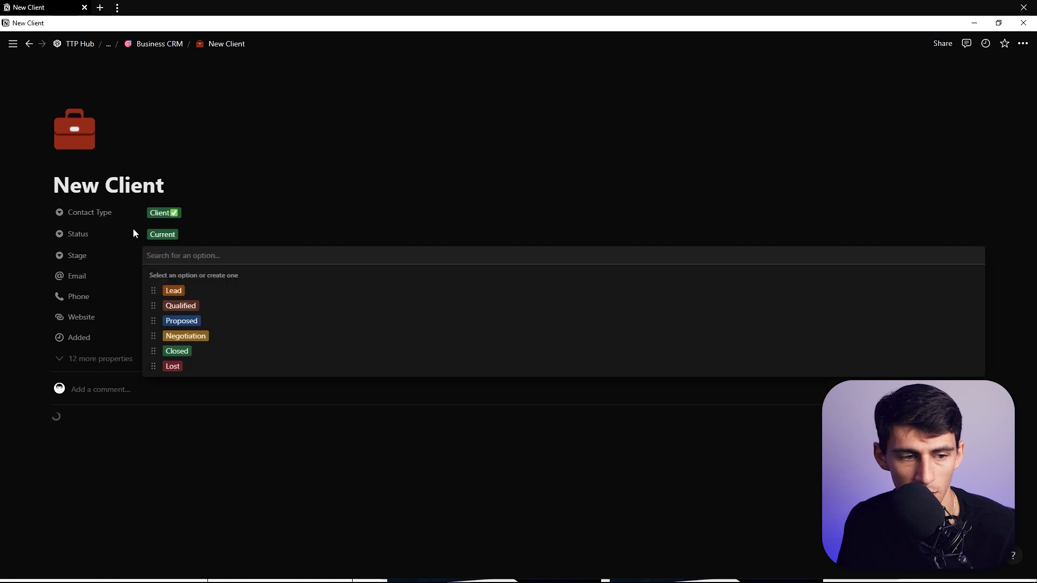
pyautogui.click(177, 351)
# Replace the placeholder with the pasted synced block link so the navigation appears.
pyautogui.click(78, 234)
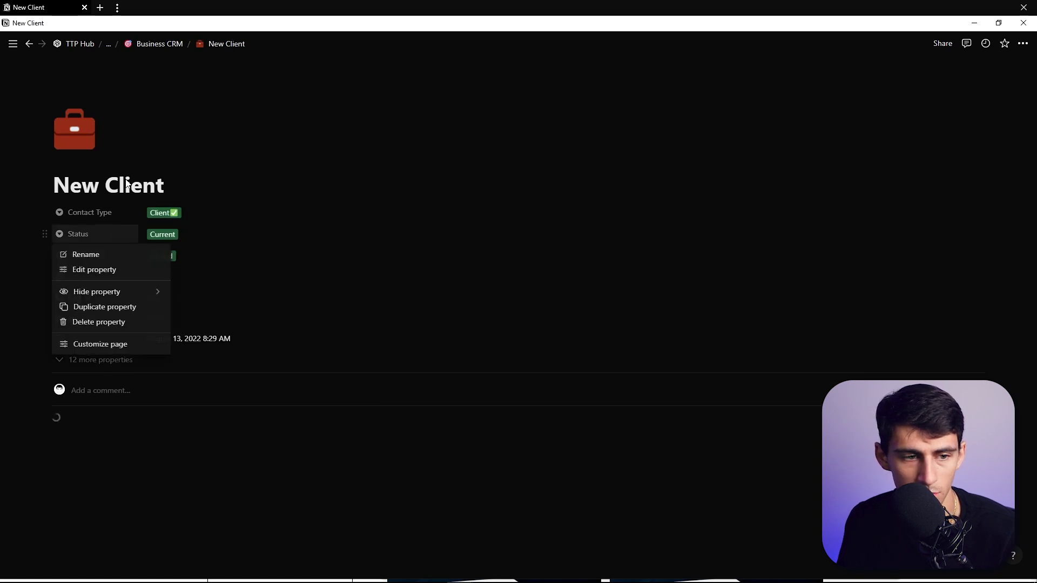
pyautogui.click(417, 142)
pyautogui.scroll(-2, 368, 167)
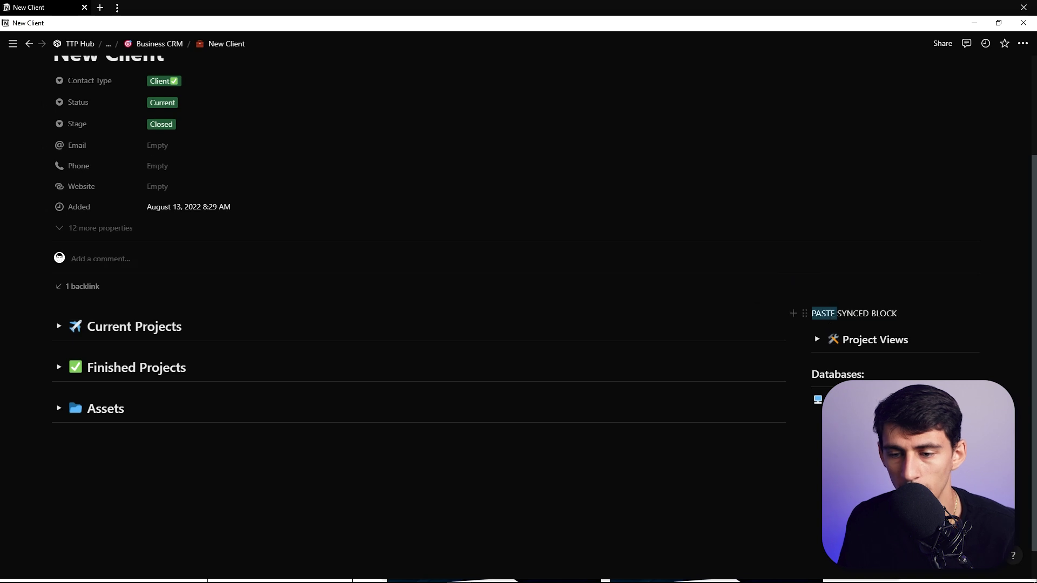
pyautogui.hotkey('shift', 'End')
pyautogui.press('BackSpace')
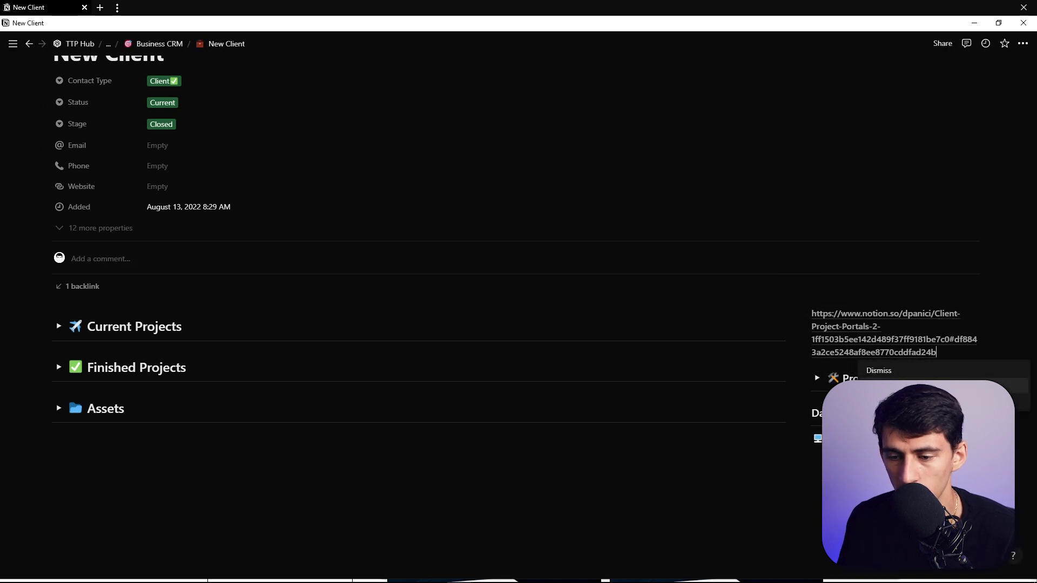
pyautogui.press('Return')
pyautogui.scroll(-3, 519, 324)
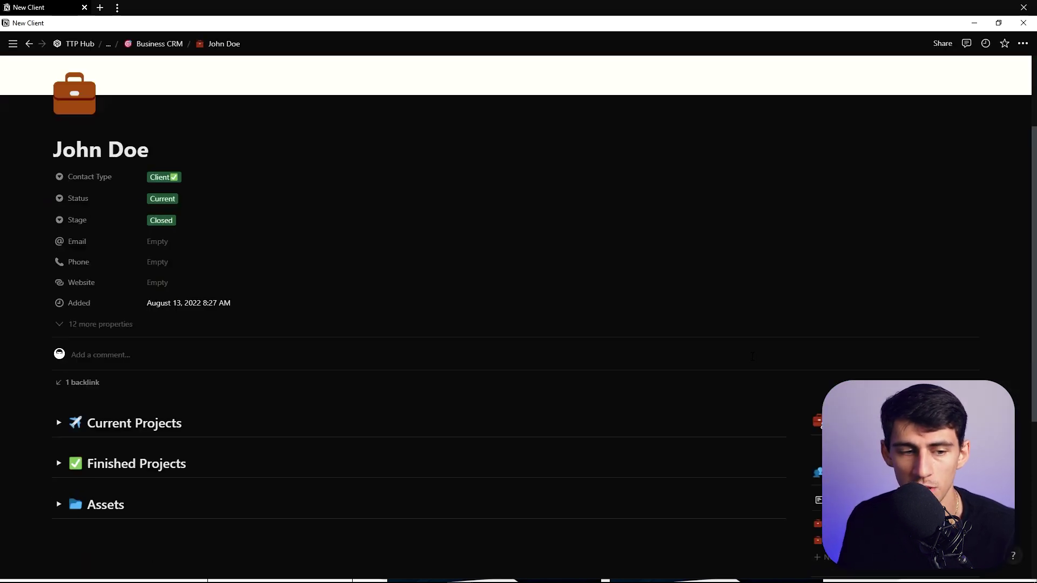
# Reopen New Client from the portal and set its Status to Inactive.
pyautogui.click(860, 279)
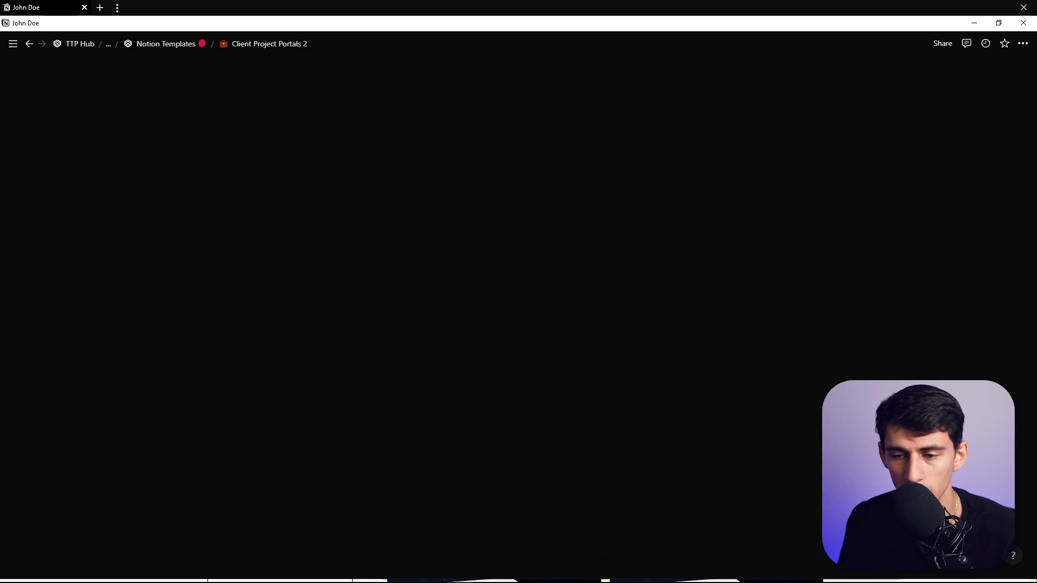
pyautogui.scroll(-2, 854, 260)
pyautogui.click(849, 237)
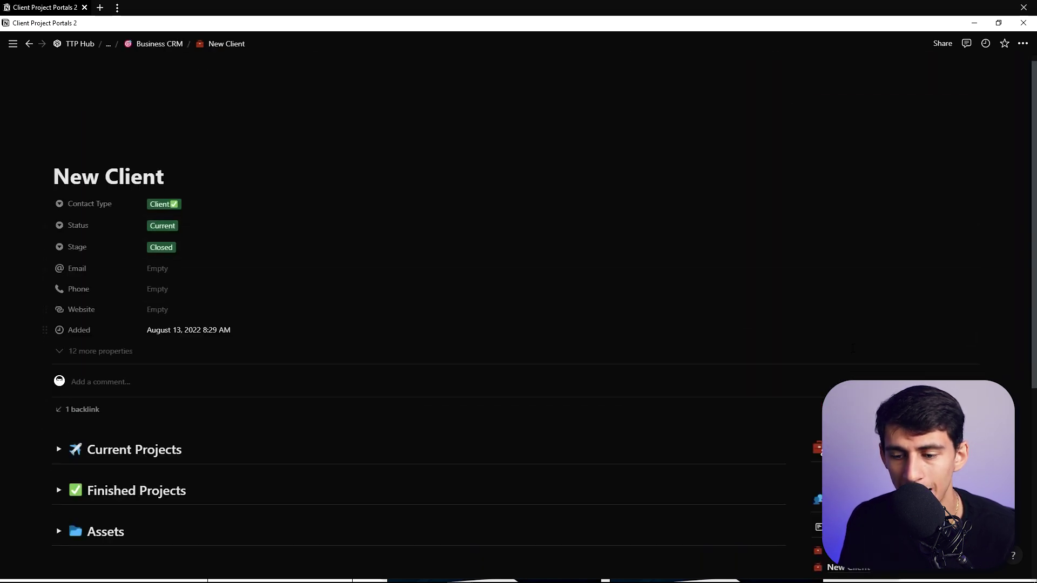
pyautogui.scroll(-2, 850, 237)
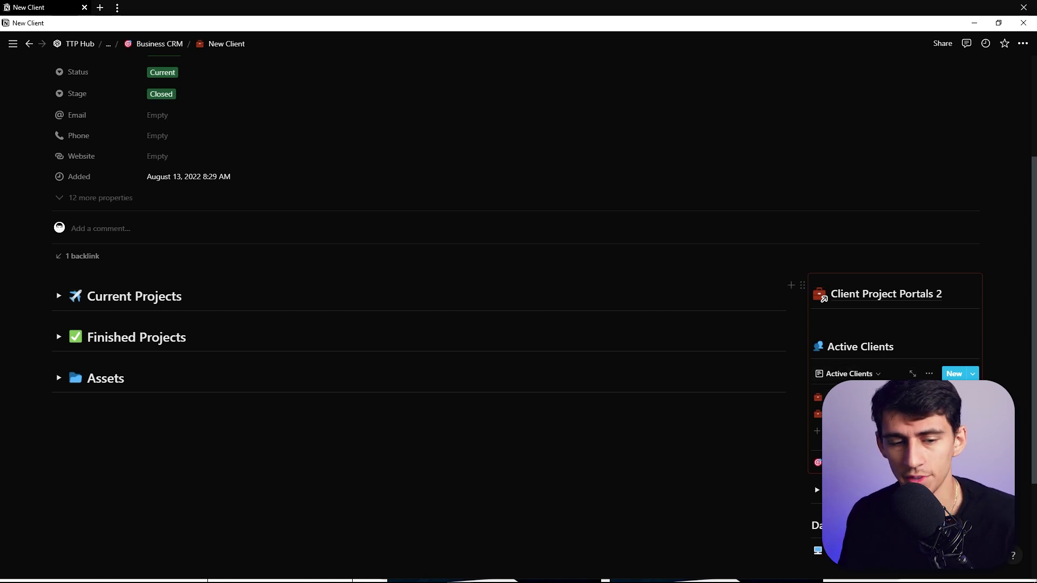
pyautogui.scroll(2, 340, 243)
pyautogui.click(340, 243)
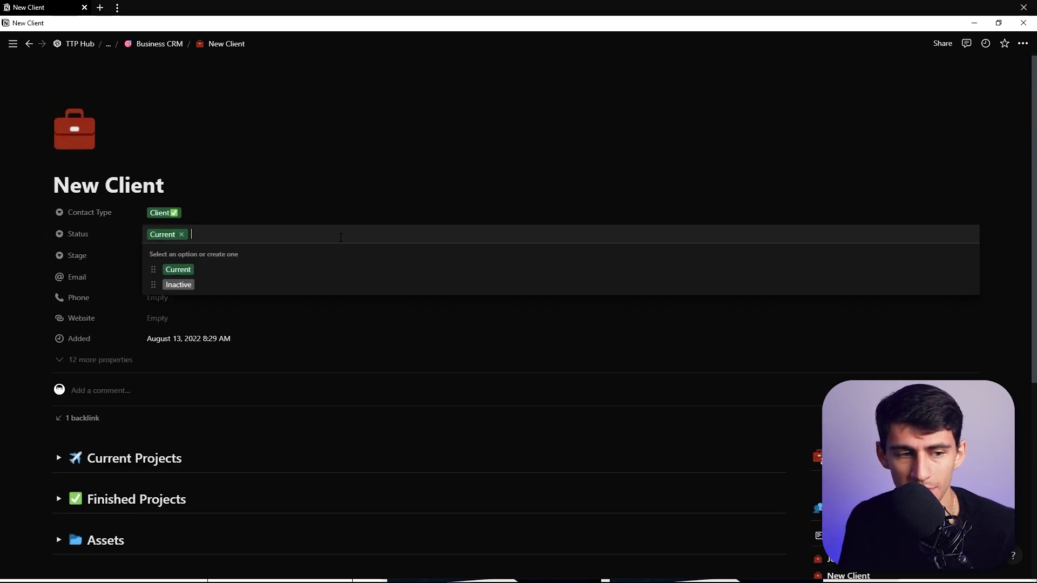
pyautogui.click(323, 283)
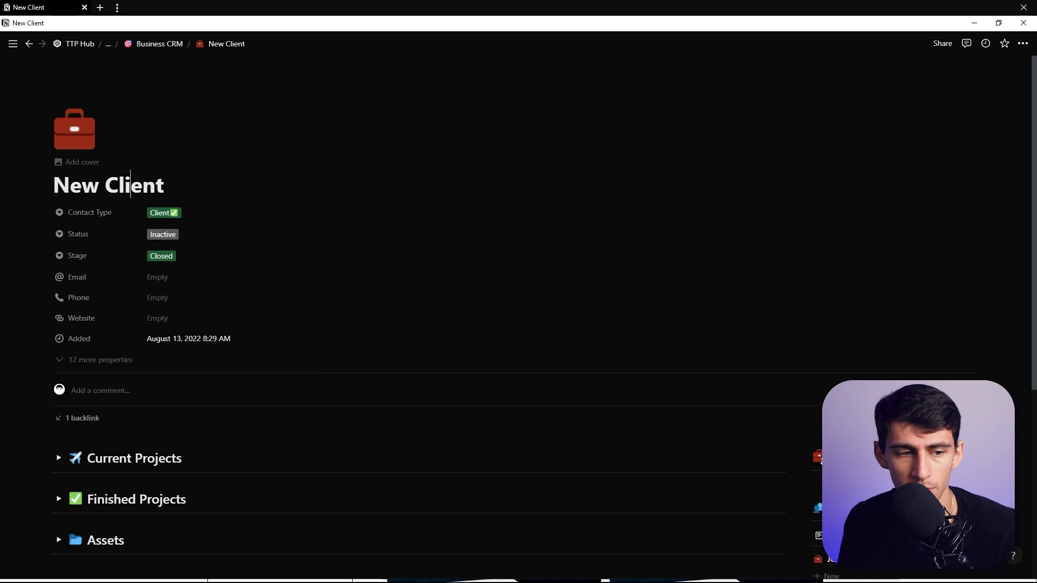
# Rename the client Rick Big Buy and return to Client Project Portals 2.
pyautogui.moveTo(101, 184); pyautogui.dragTo(1, 172)
pyautogui.write('Old')
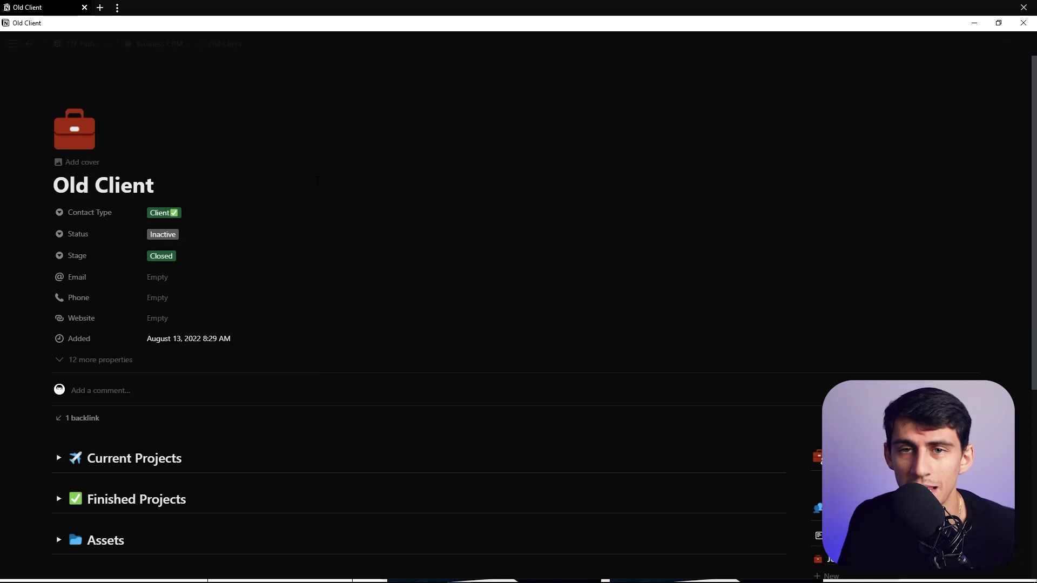
pyautogui.hotkey('ctrl', 'a')
pyautogui.write('R')
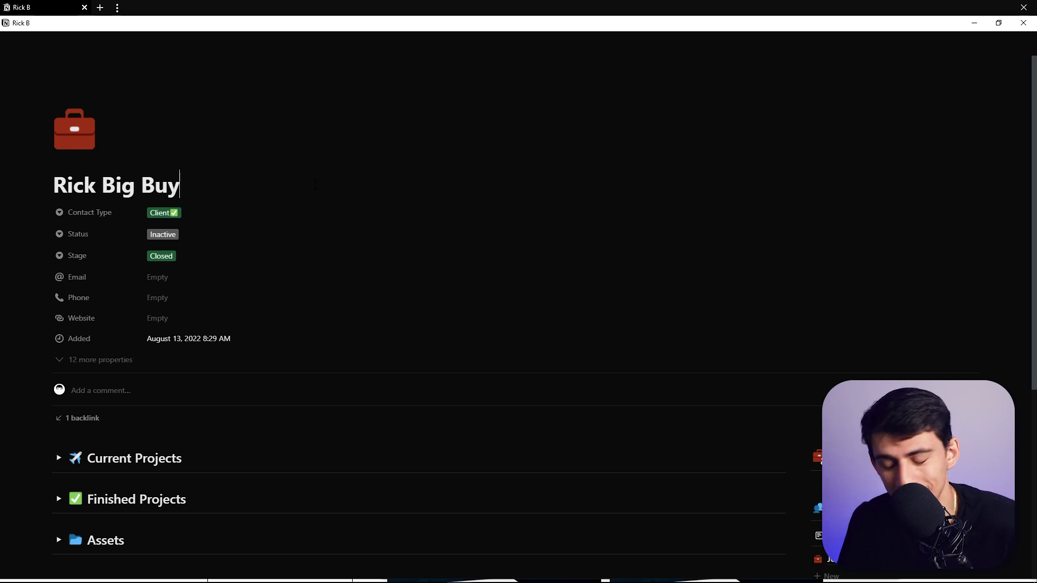
pyautogui.scroll(-2, 315, 185)
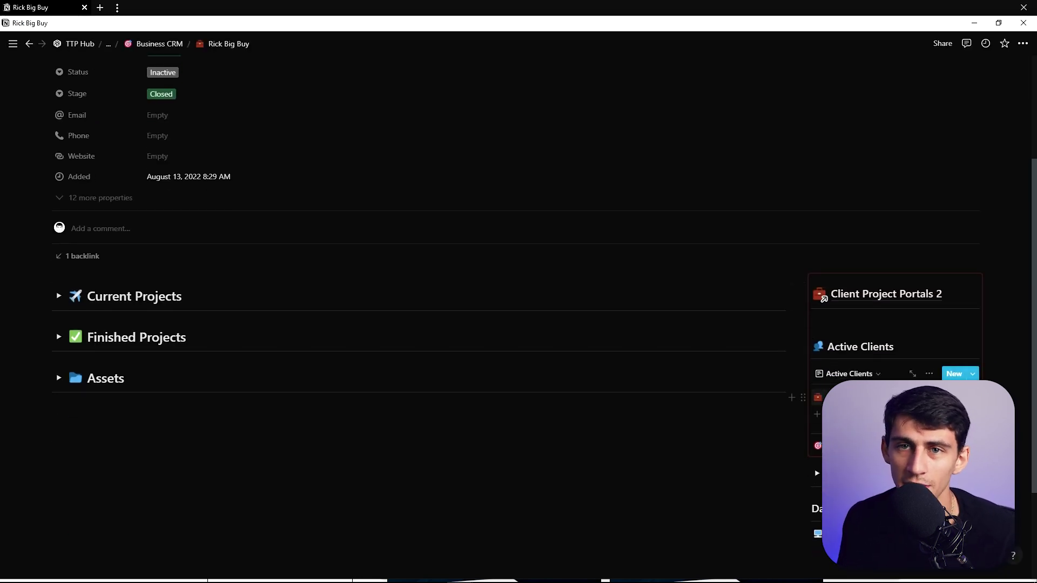
pyautogui.click(867, 294)
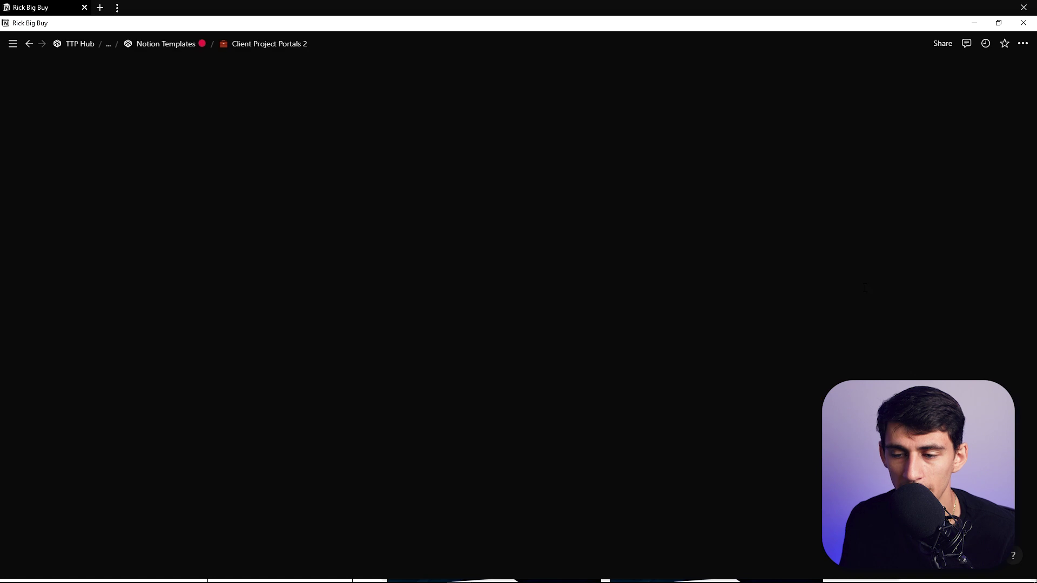
pyautogui.scroll(-4, 600, 142)
pyautogui.scroll(2, 601, 142)
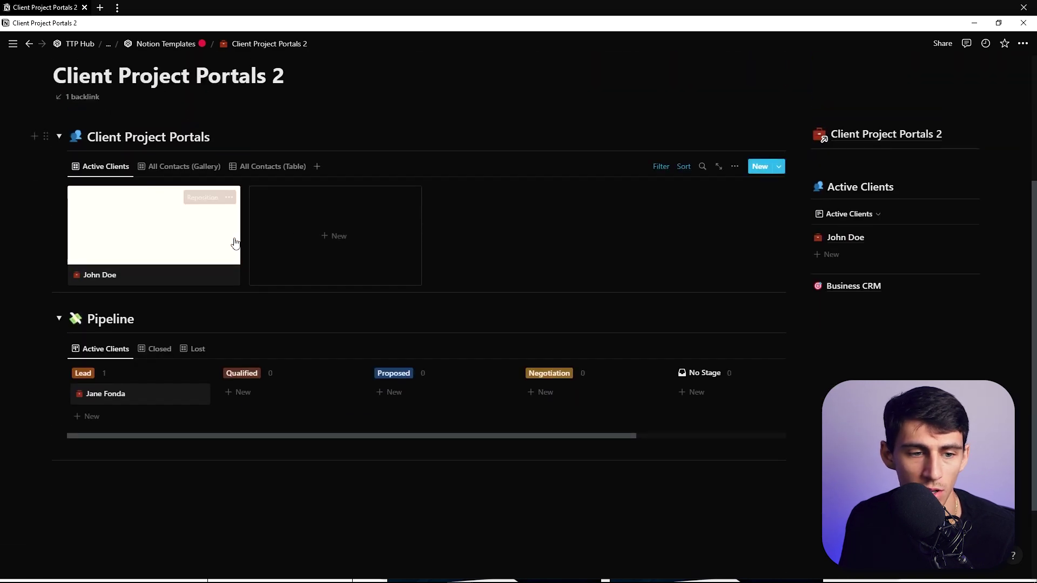
pyautogui.scroll(1, 232, 238)
# Check All Contacts as gallery and table, return to Active Clients, and show the Pipeline's Closed view.
pyautogui.click(168, 221)
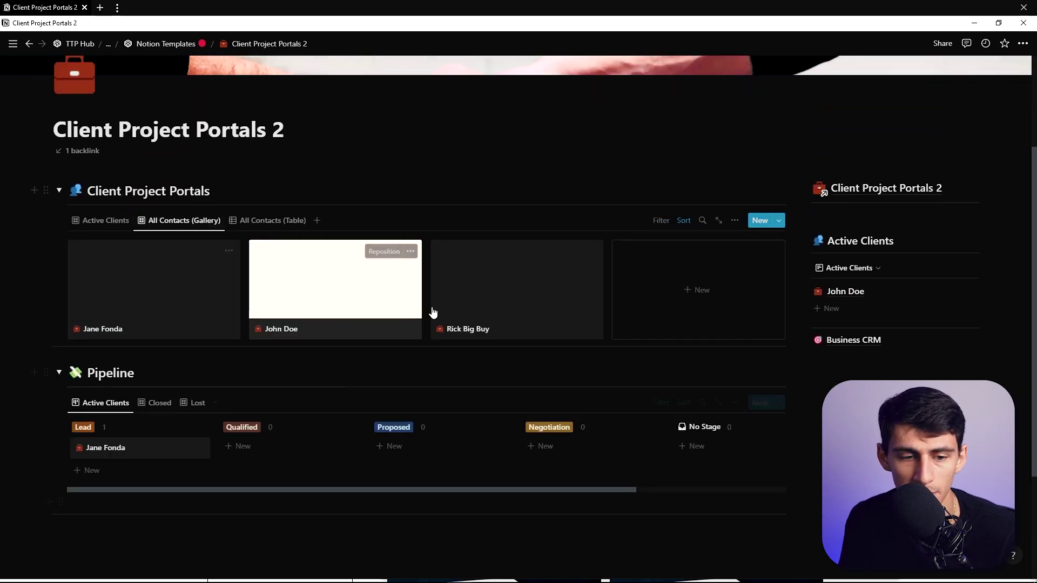
pyautogui.click(272, 220)
pyautogui.click(106, 221)
pyautogui.scroll(-1, 121, 284)
pyautogui.click(155, 350)
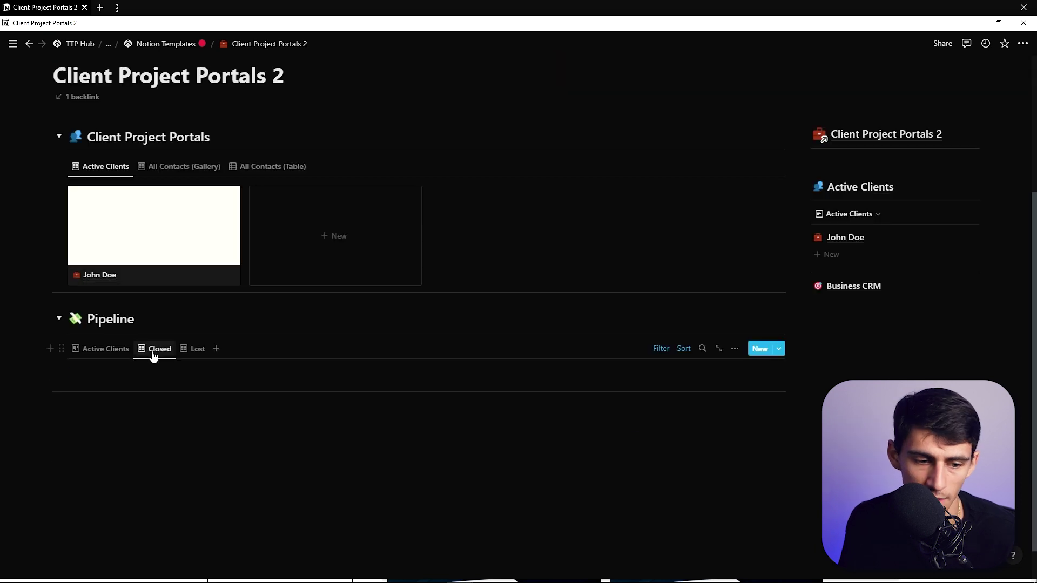